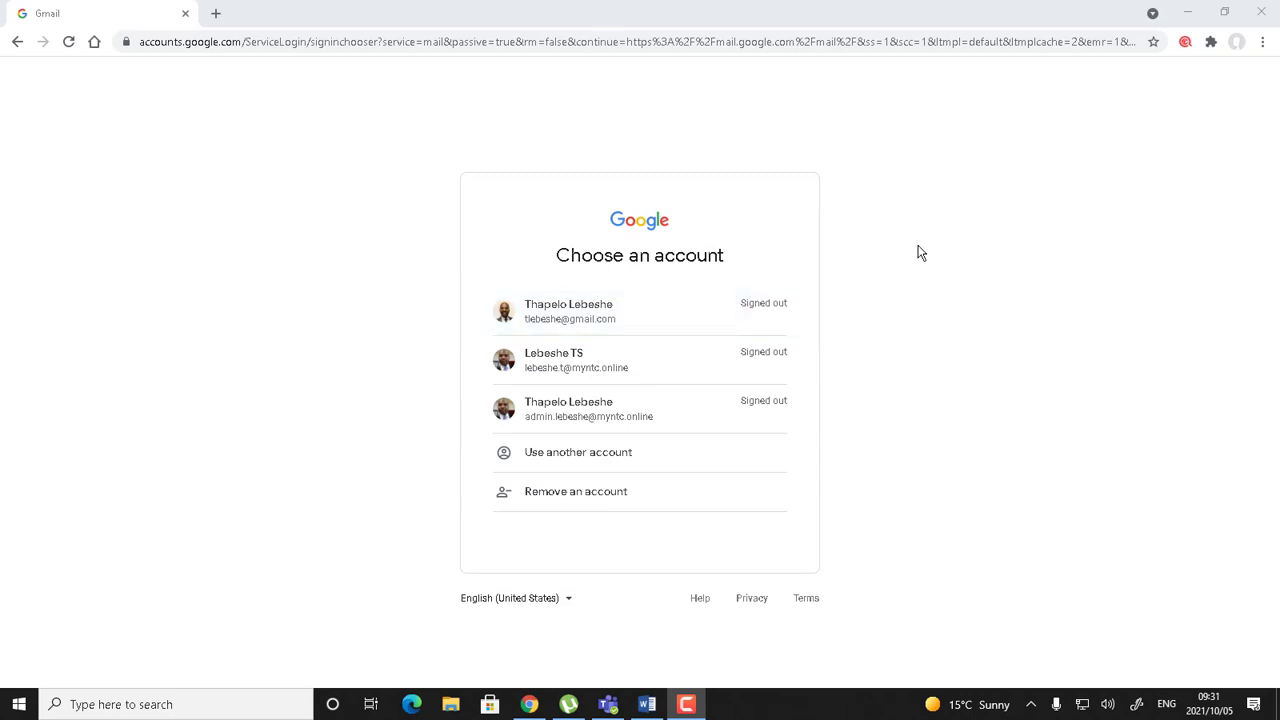
# Step: Sign in with the first listed Gmail account and its password
pyautogui.click(570, 315)
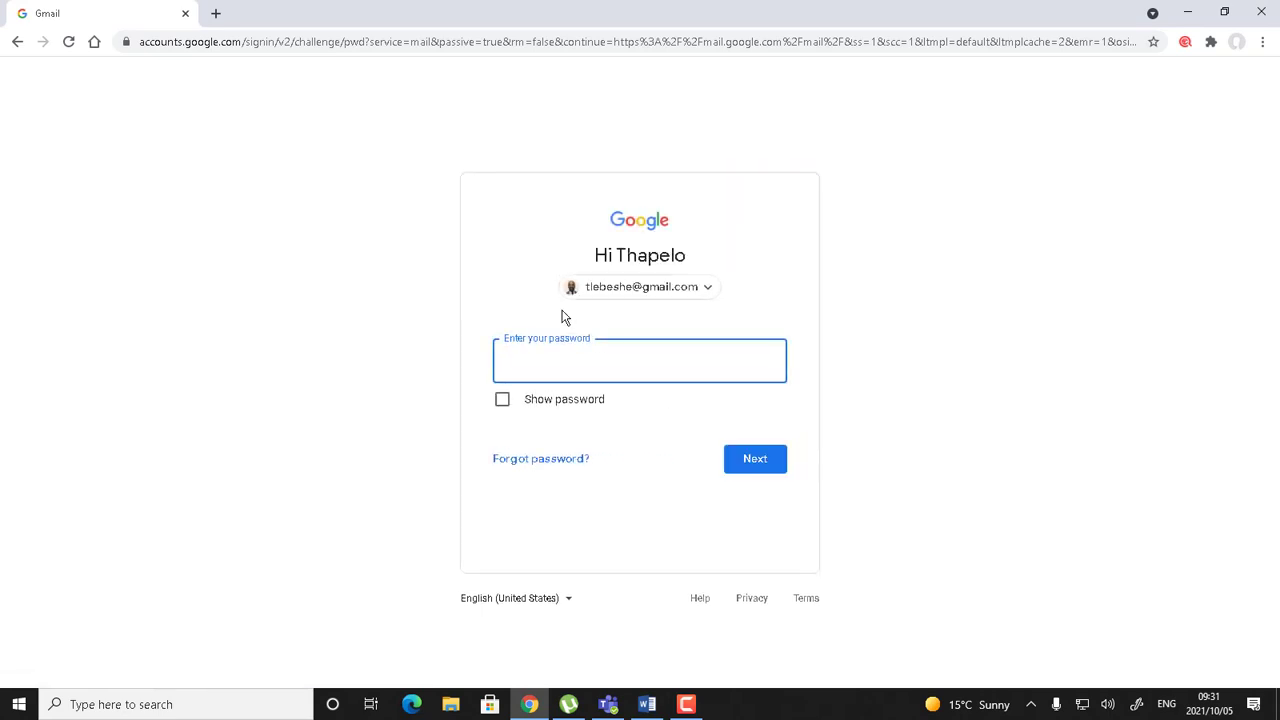
pyautogui.write('•••••••••••')
pyautogui.click(745, 461)
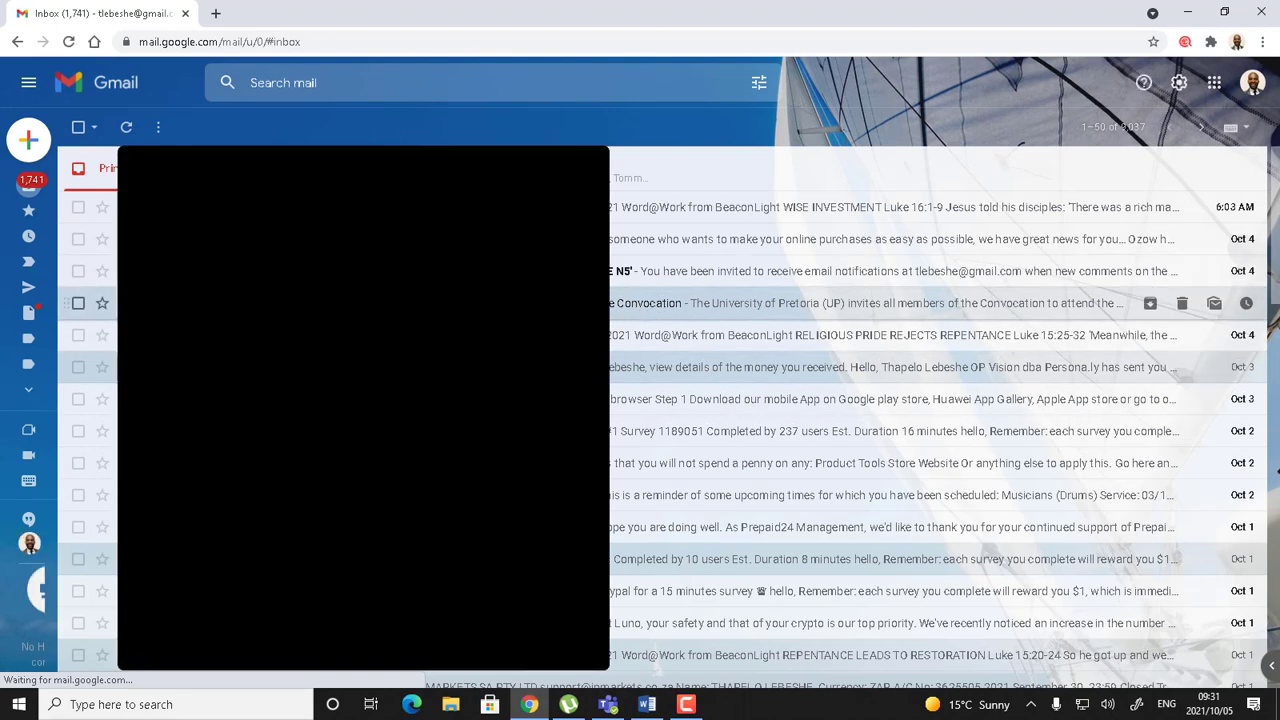
# Step: Launch Google Forms from the Google apps grid in Gmail
pyautogui.click(1214, 84)
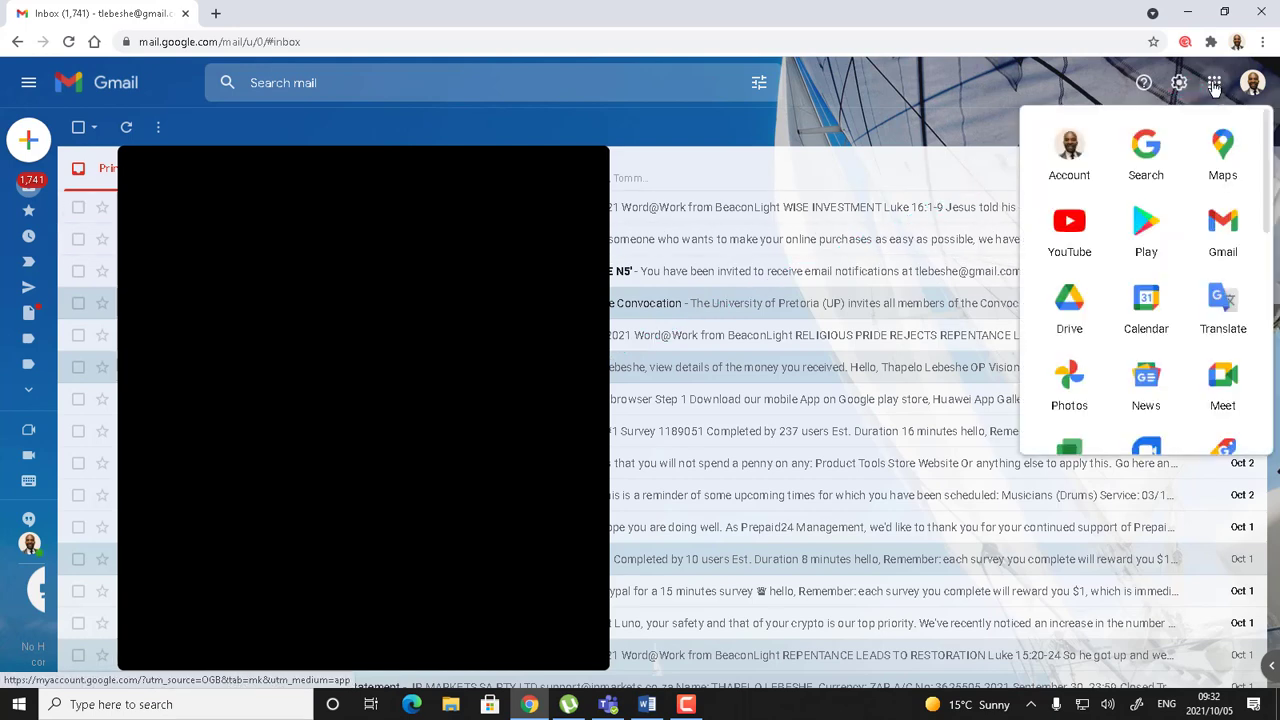
pyautogui.scroll(-2, 1148, 290)
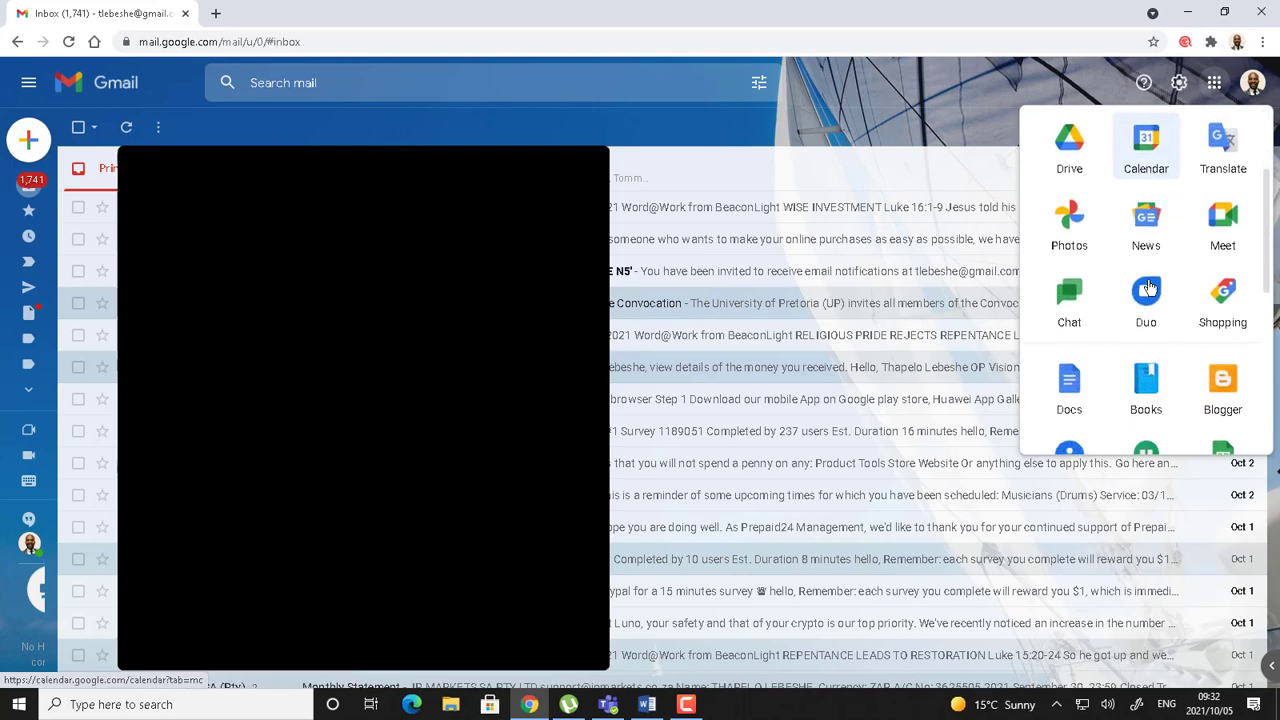
pyautogui.scroll(-3, 1148, 288)
pyautogui.scroll(-2, 1130, 255)
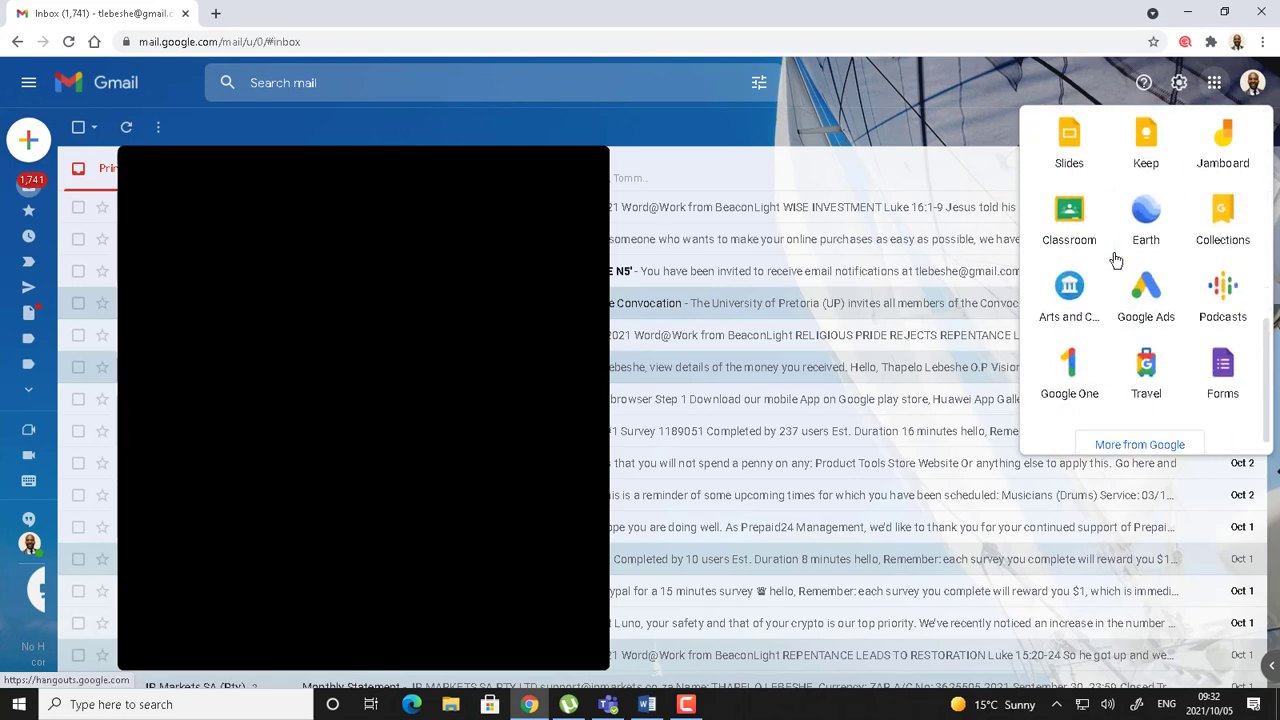
pyautogui.scroll(-1, 1125, 275)
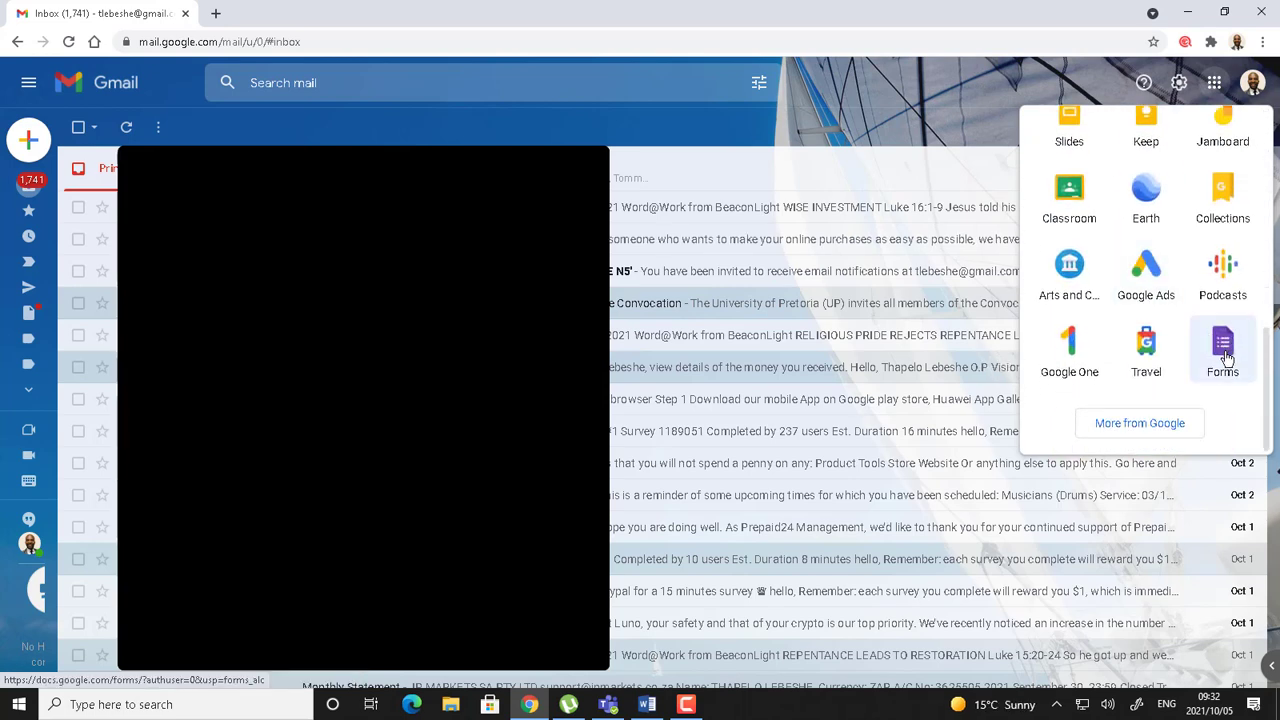
pyautogui.scroll(8, 1222, 352)
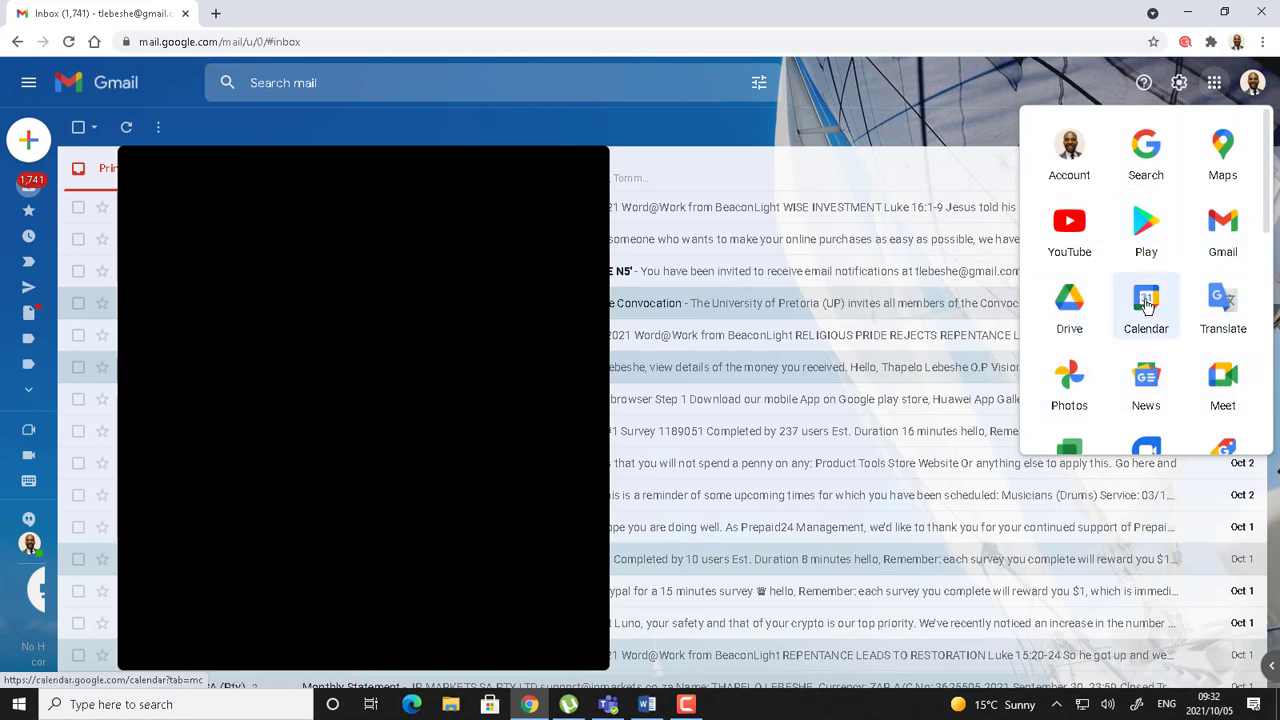
pyautogui.scroll(-3, 1146, 306)
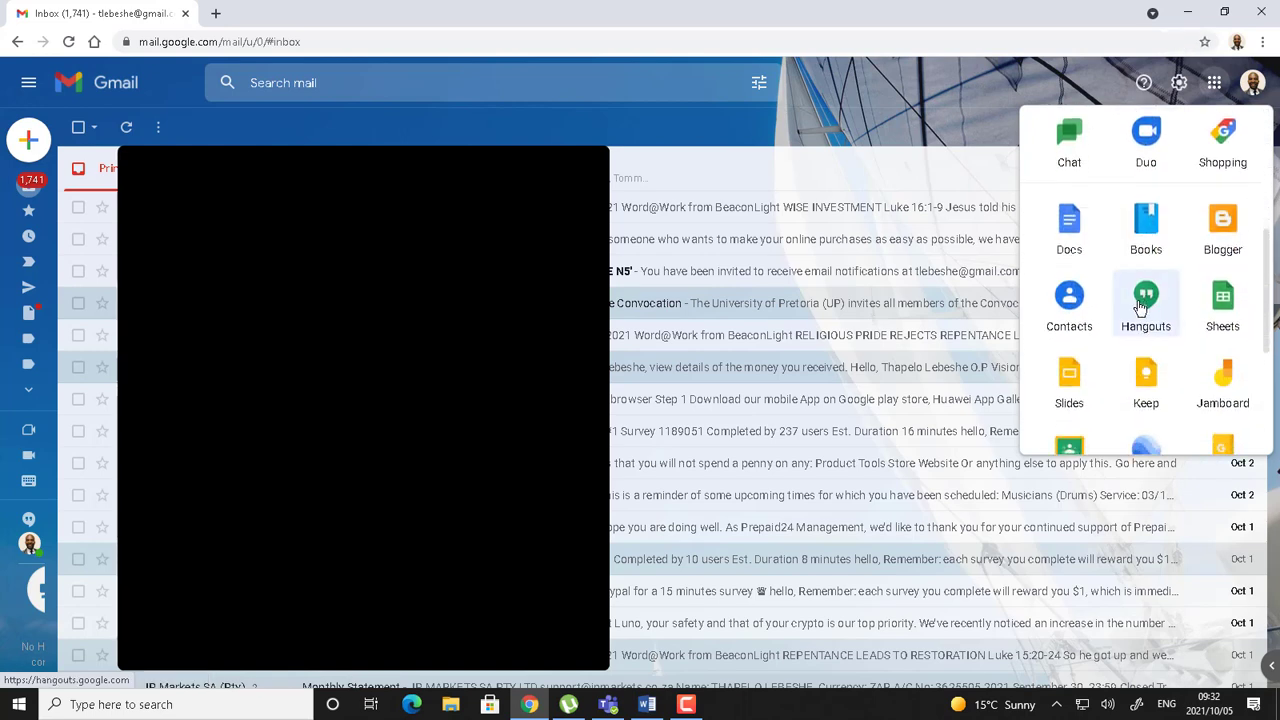
pyautogui.click(1213, 86)
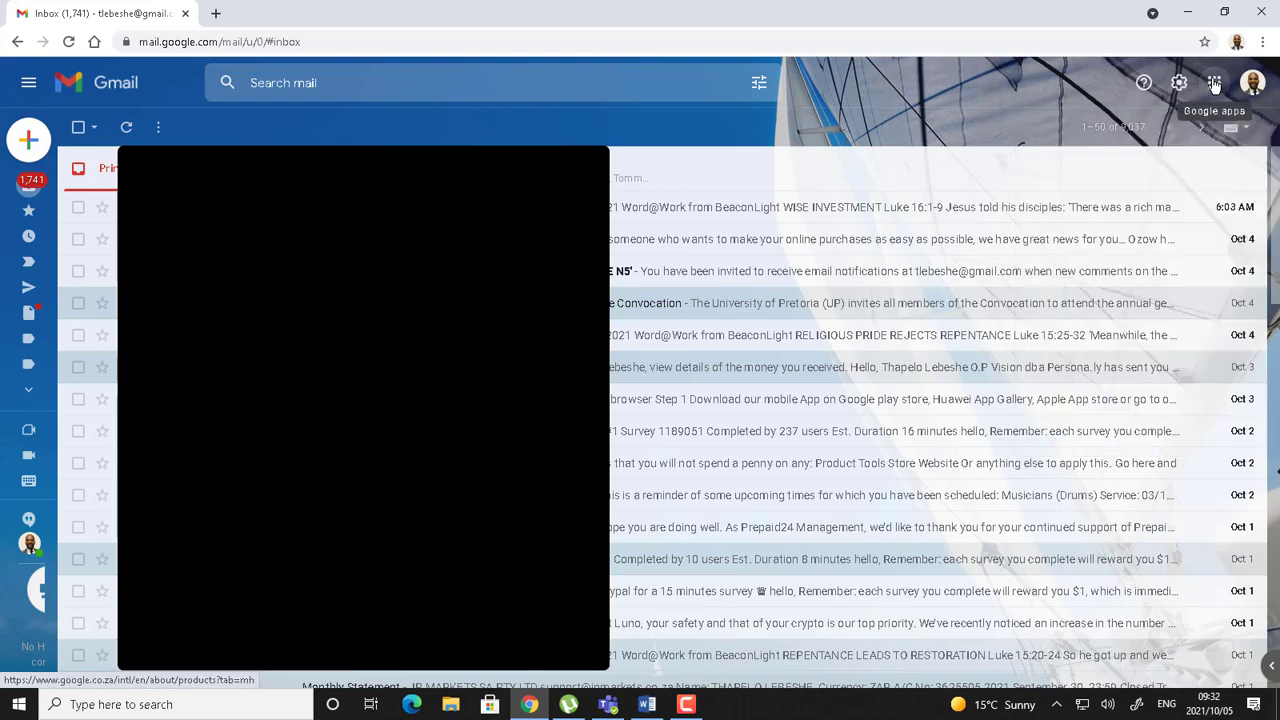
pyautogui.click(1214, 89)
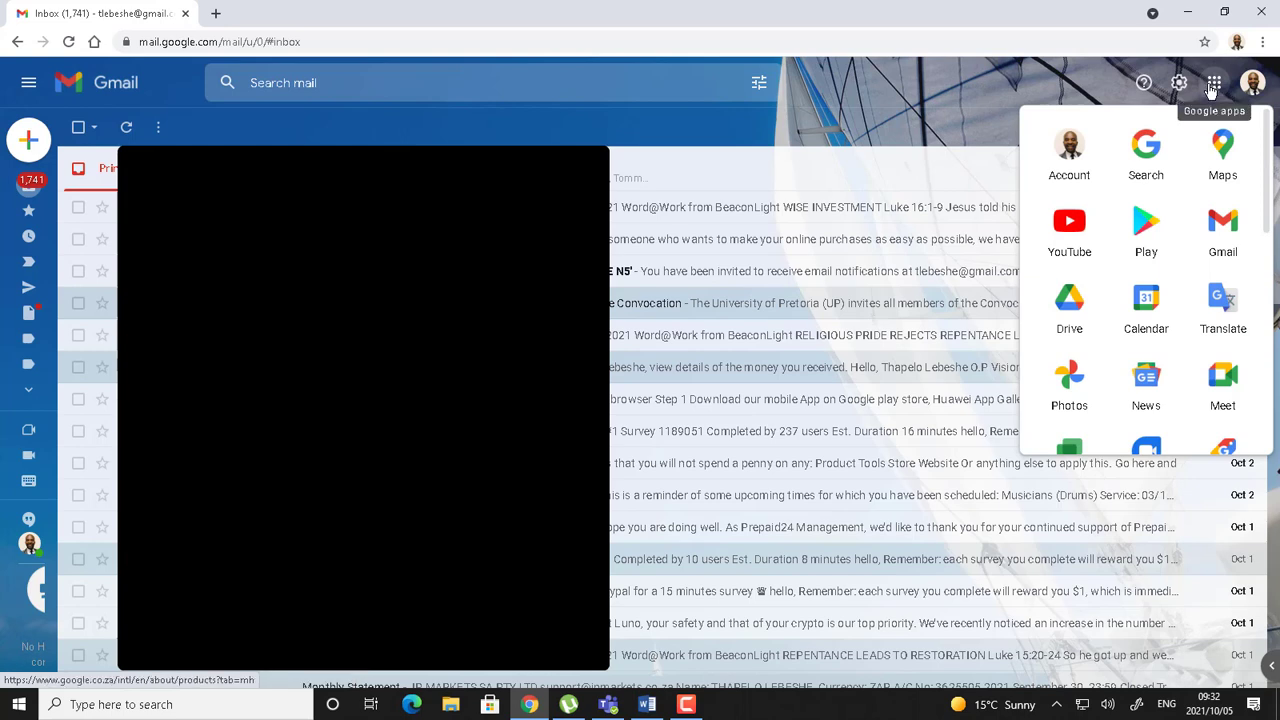
pyautogui.scroll(-6, 1168, 316)
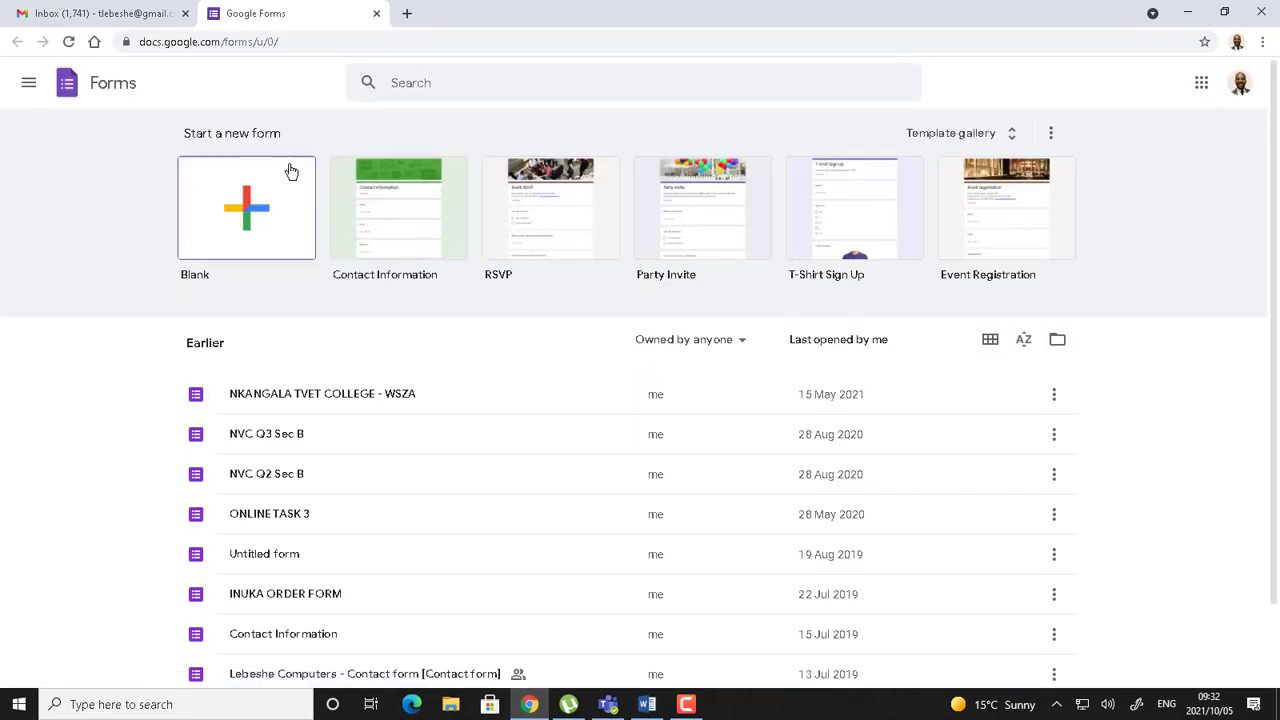
# Step: Create a new form from the Blank template
pyautogui.click(240, 197)
pyautogui.click(248, 203)
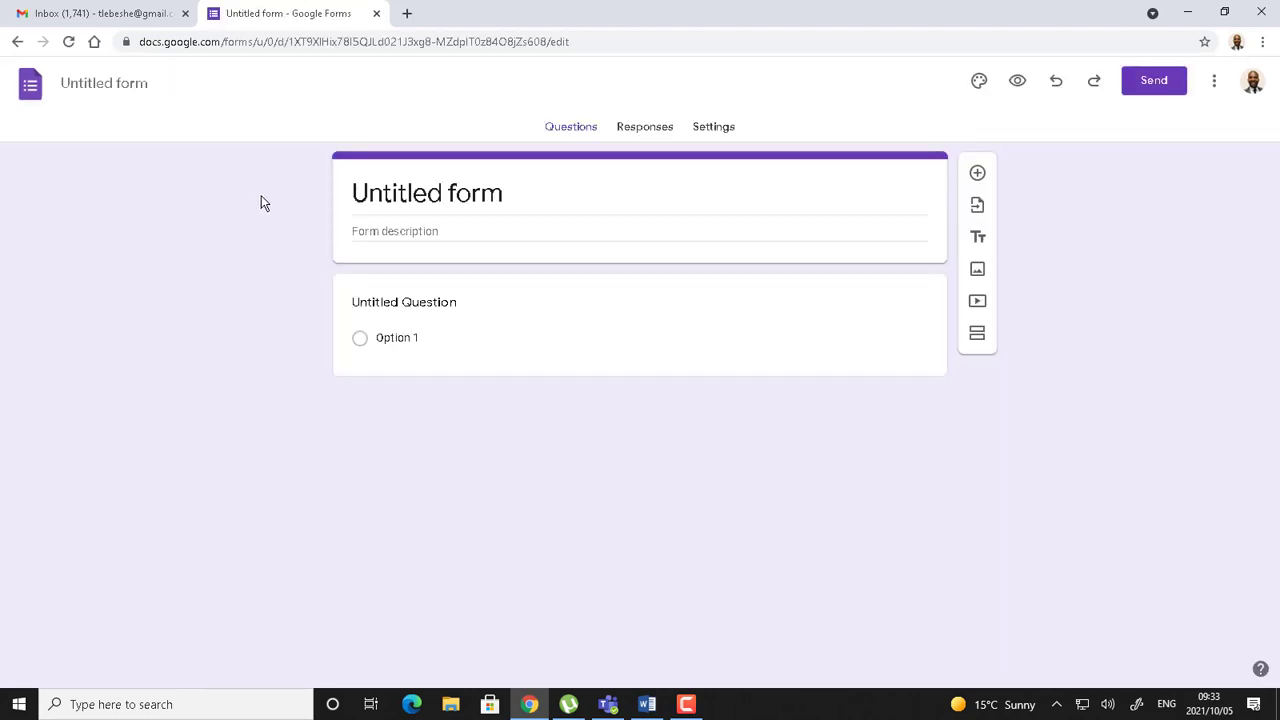
# Step: Title the form 'VACCINATION REGISTRATION' with description 'Fill in the form to capture your dedails'
pyautogui.moveTo(512, 196); pyautogui.dragTo(355, 192)
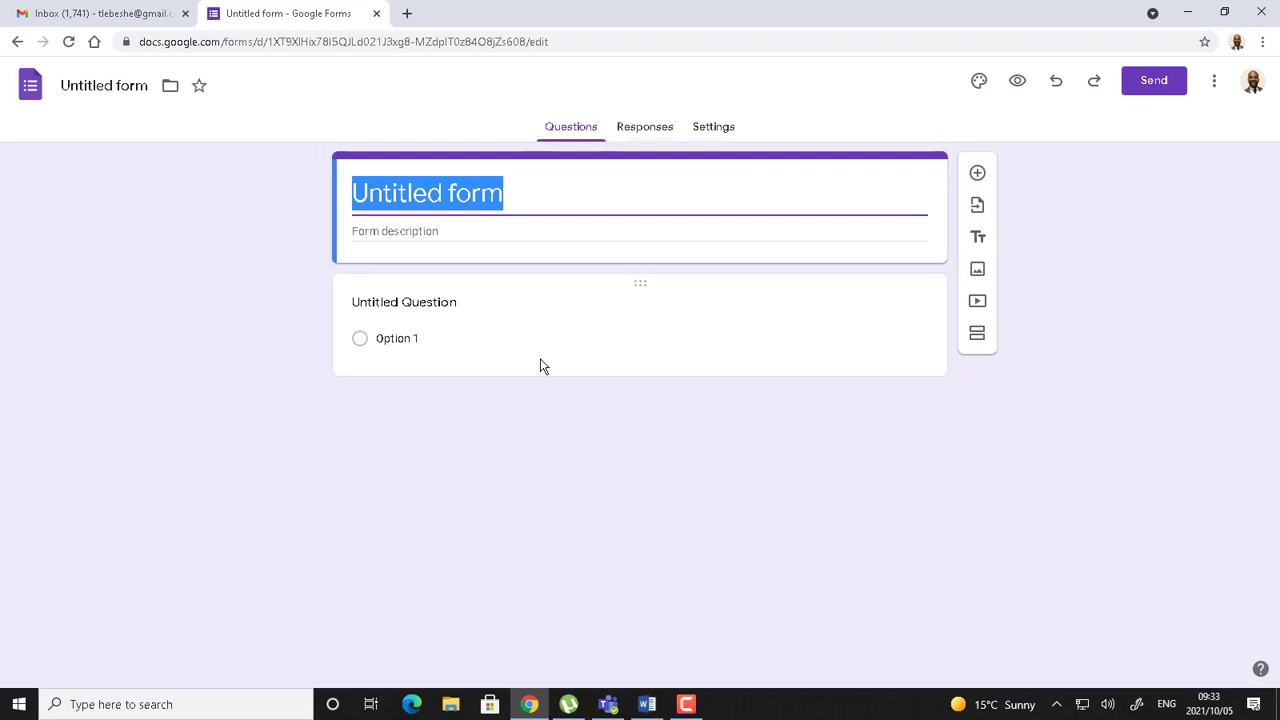
pyautogui.write('VACCINATION REGISTRAT')
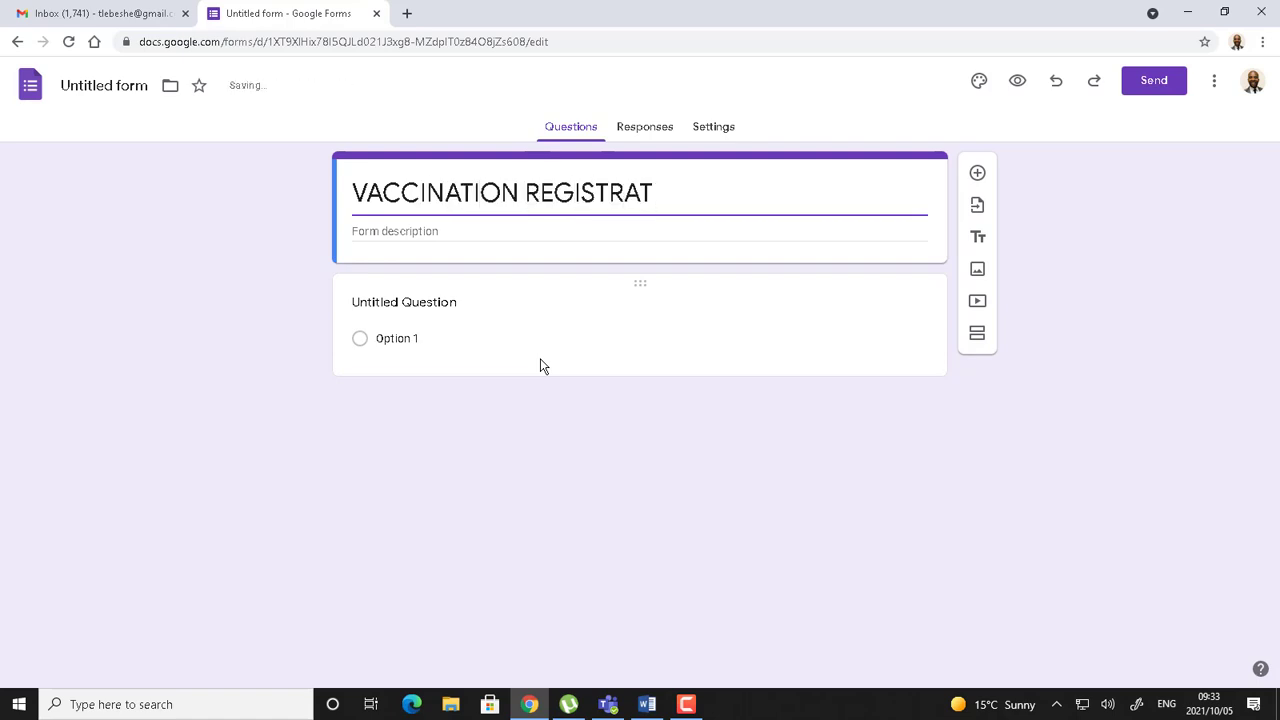
pyautogui.write('ION')
pyautogui.click(401, 231)
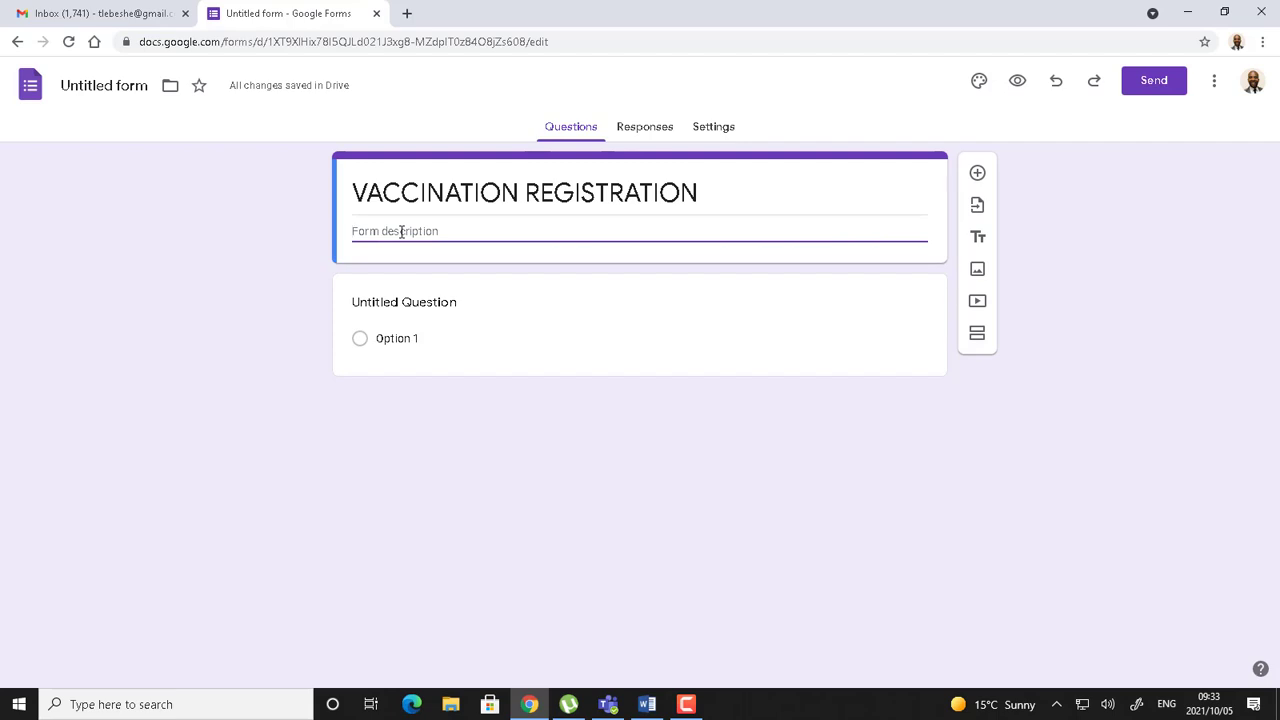
pyautogui.write('Fill in t')
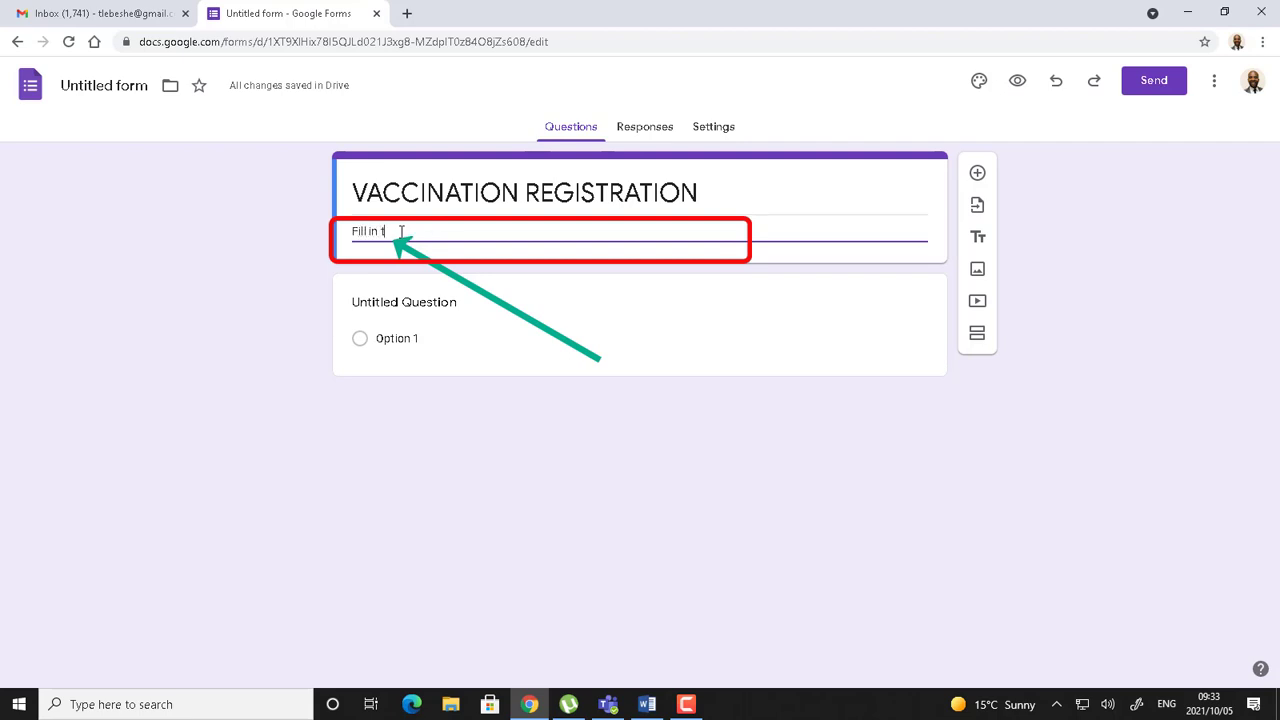
pyautogui.write('he form to')
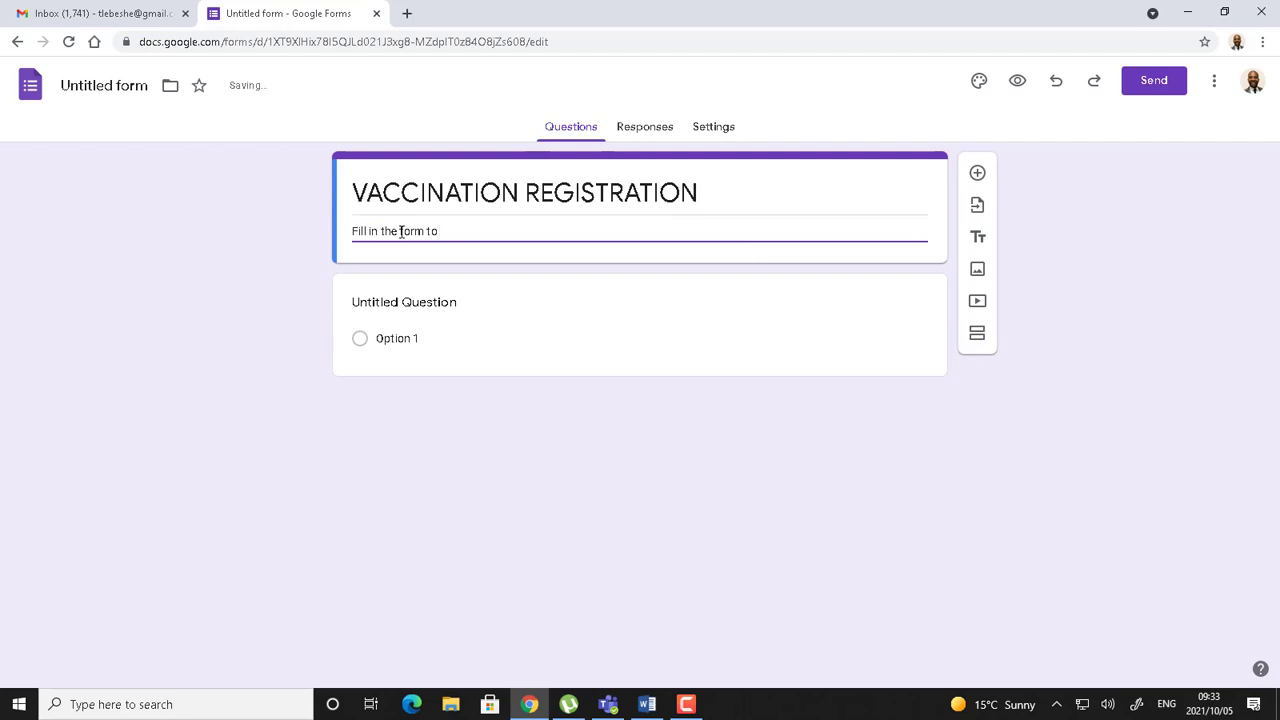
pyautogui.write(' capture your dedails')
pyautogui.click(442, 306)
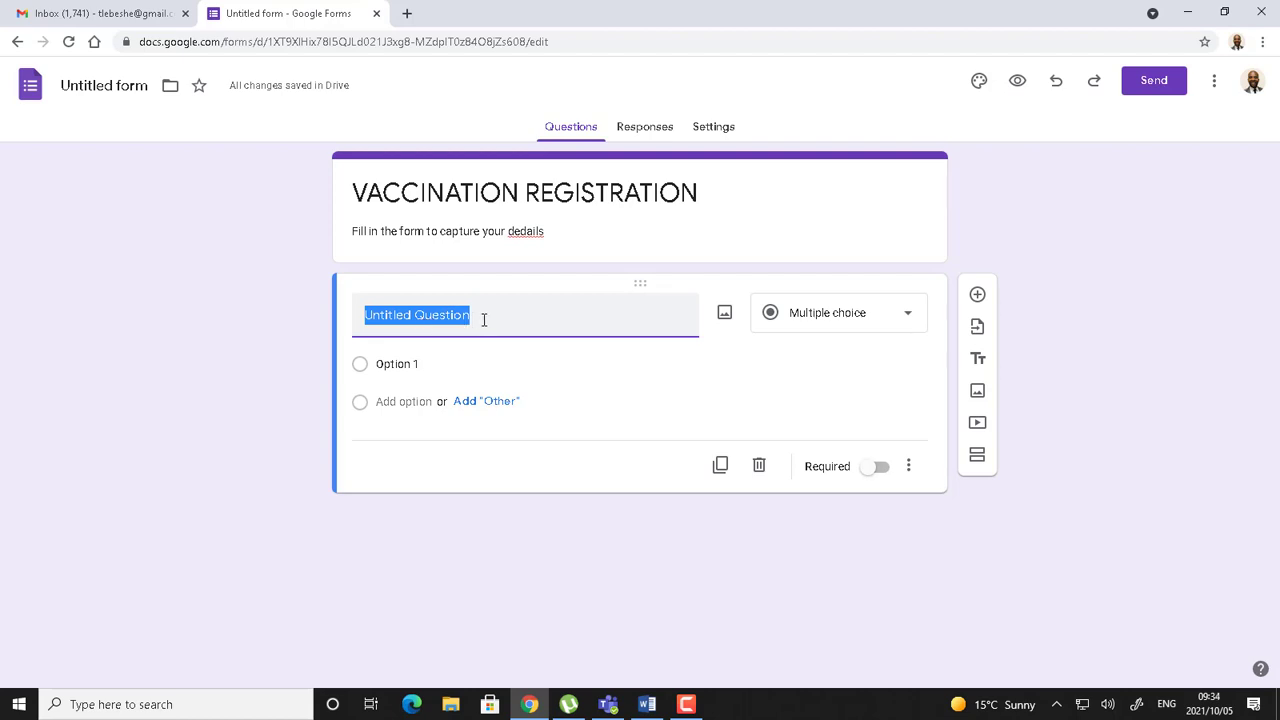
# Step: Word the first question 'What is you ID Number'
pyautogui.write('Wha')
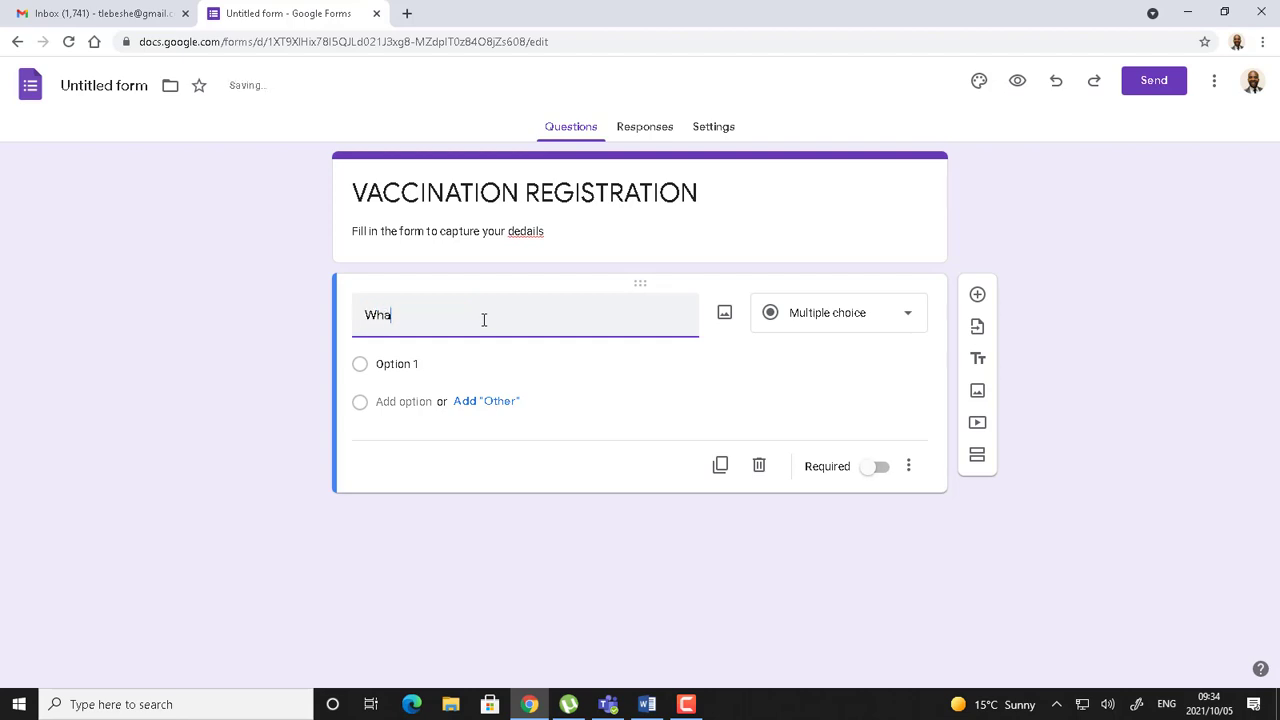
pyautogui.write('t')
pyautogui.hotkey('ctrl', 'BackSpace')
pyautogui.write('What')
pyautogui.write(' id')
pyautogui.write(' you ID Number')
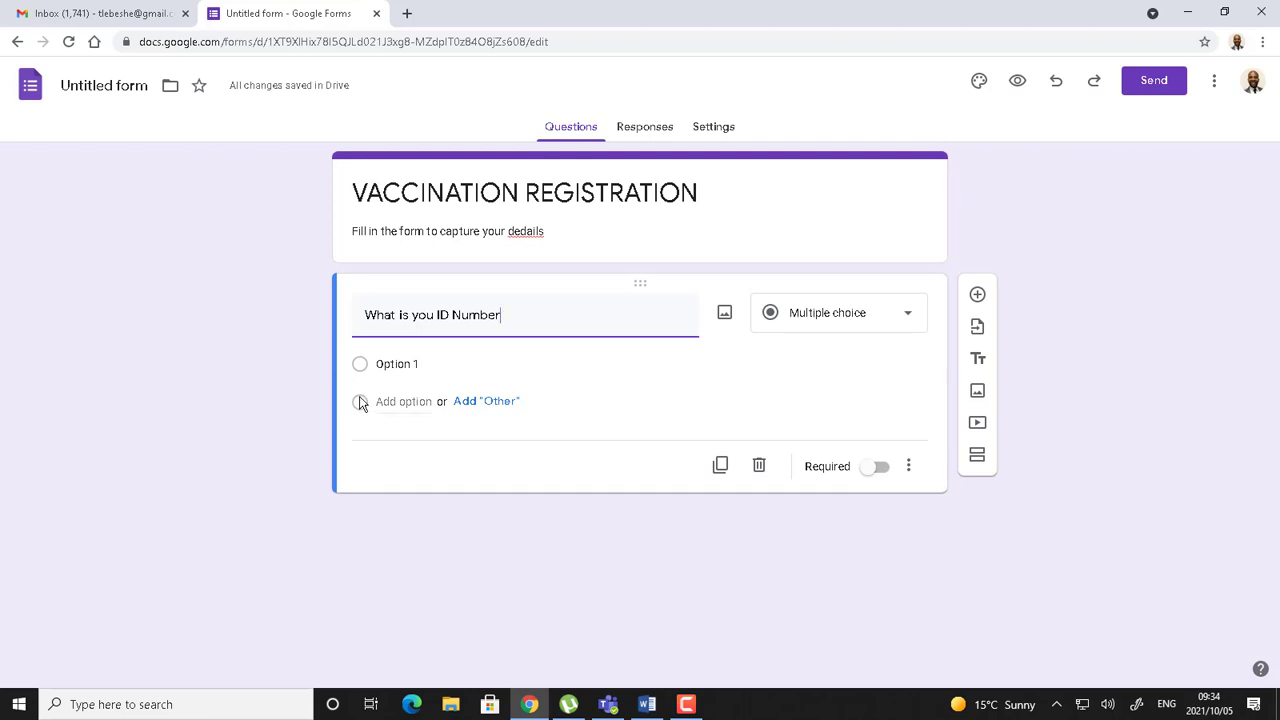
# Step: Change the ID Number question to Short answer and mark it required
pyautogui.click(908, 317)
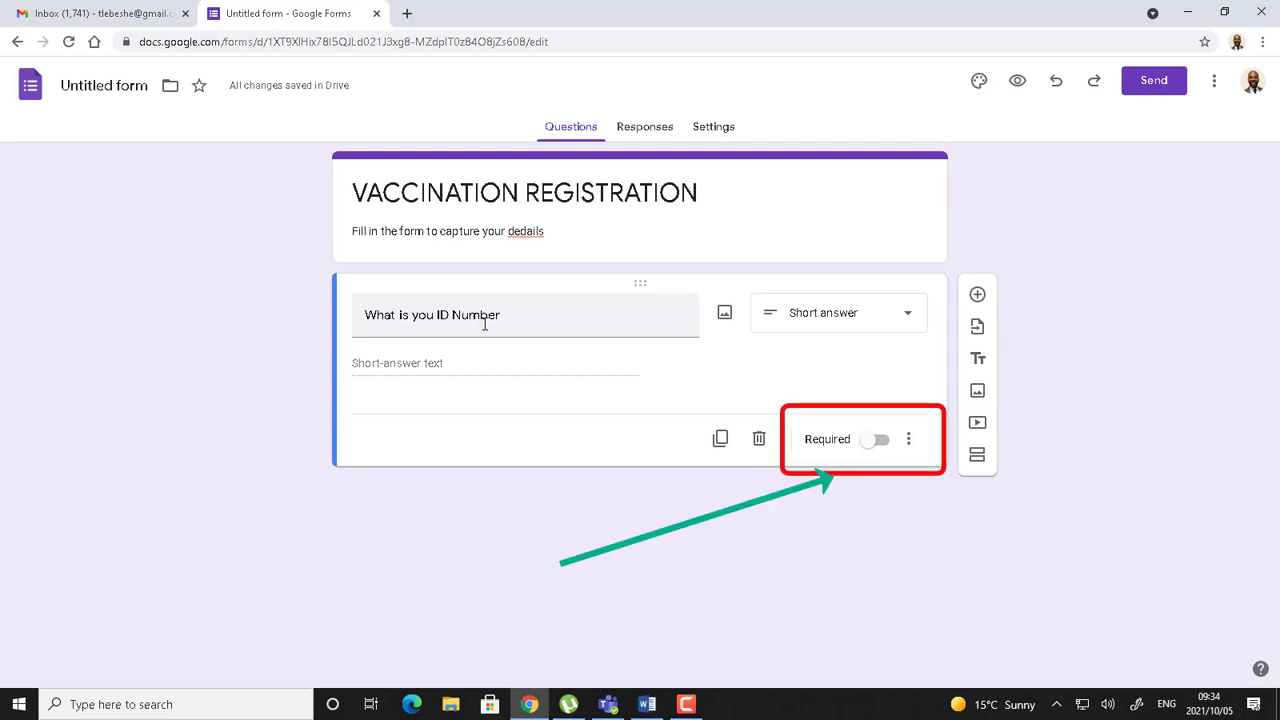
pyautogui.click(872, 443)
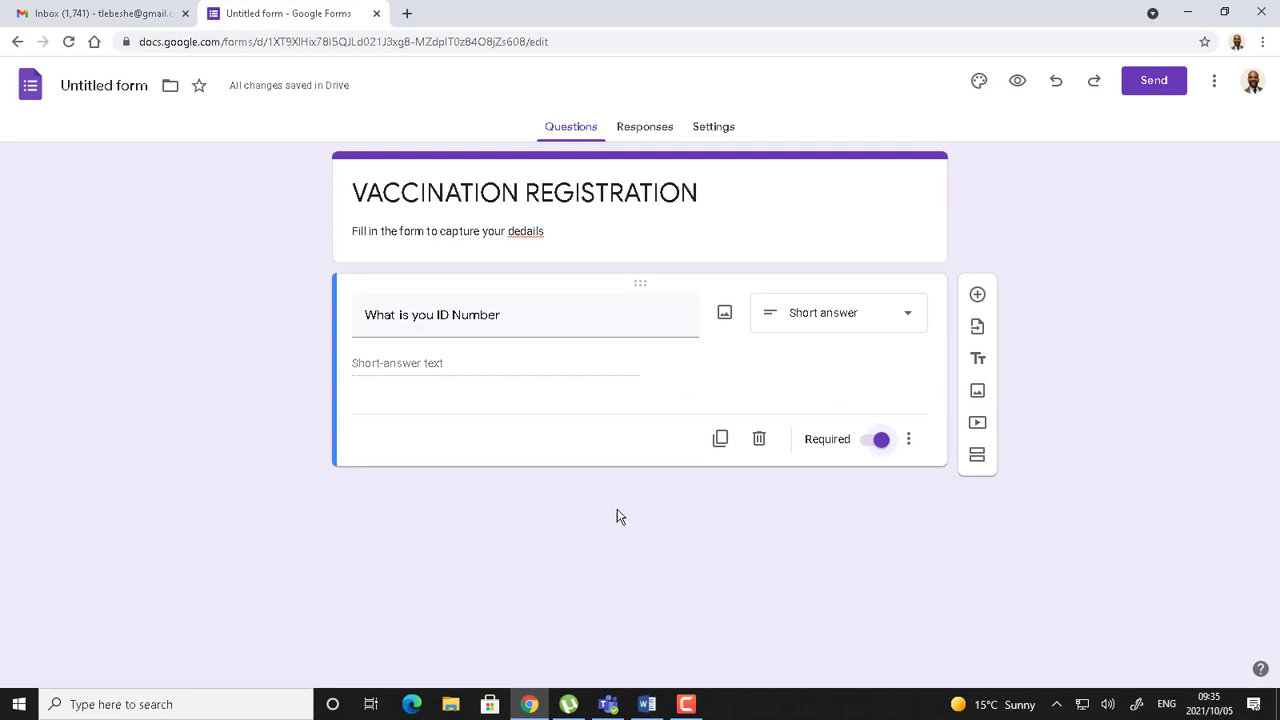
# Step: Add a 'Gender' question below and make it a Drop-down
pyautogui.click(978, 296)
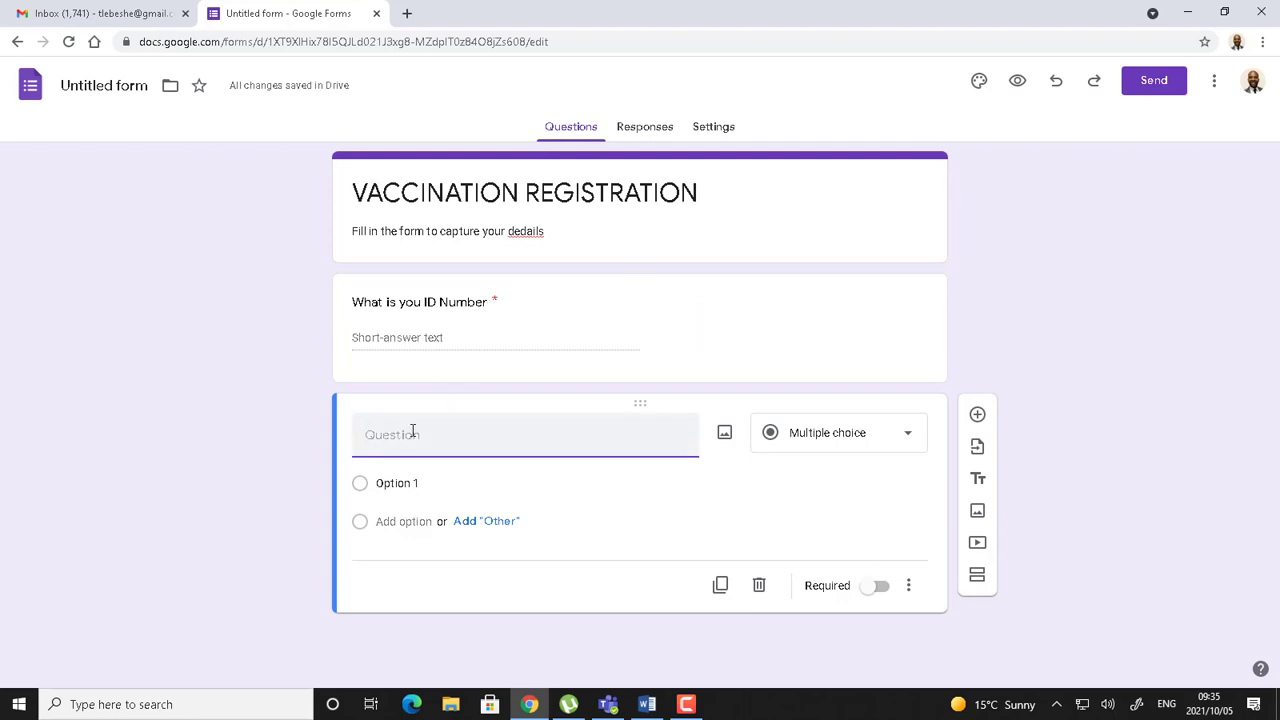
pyautogui.write('Gender')
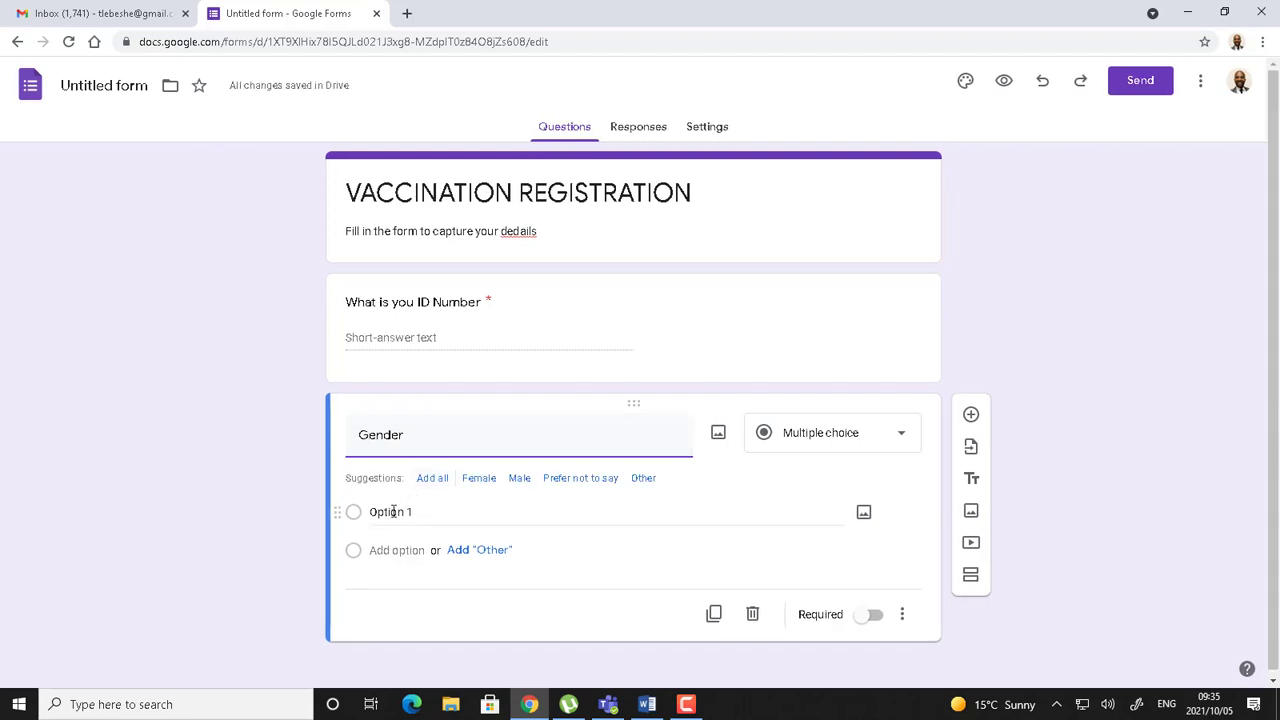
pyautogui.click(888, 438)
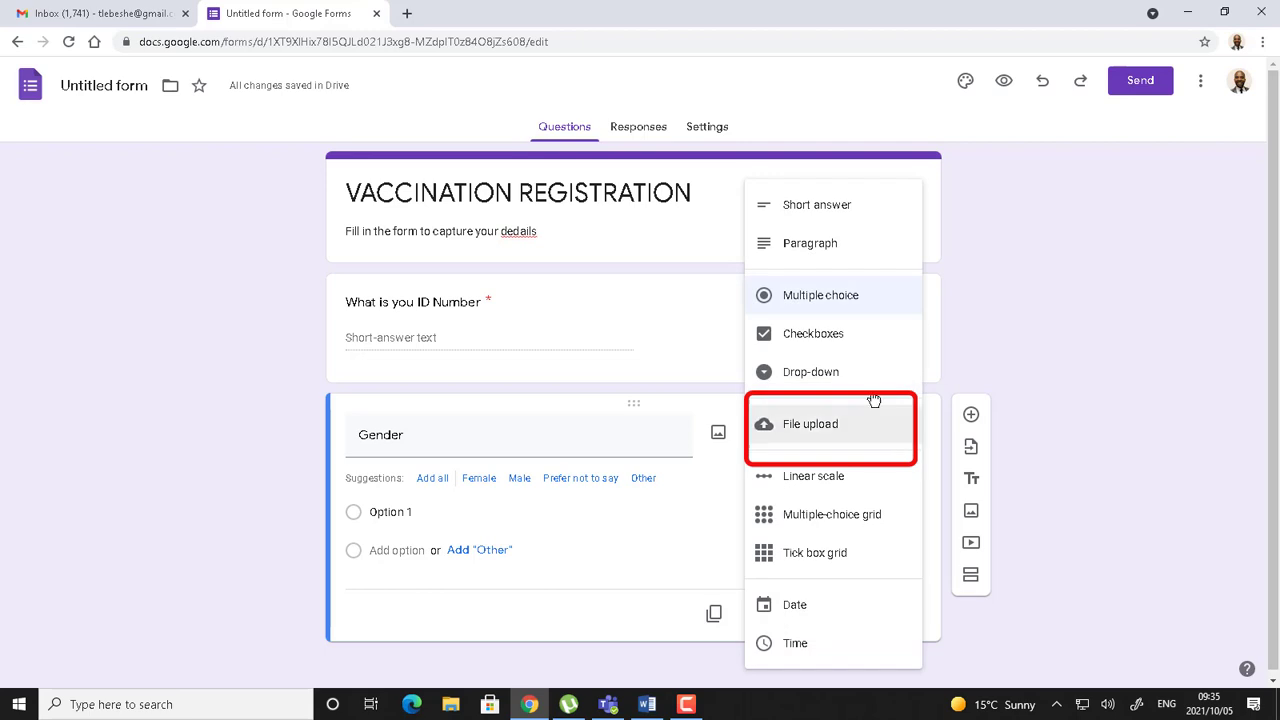
pyautogui.click(805, 378)
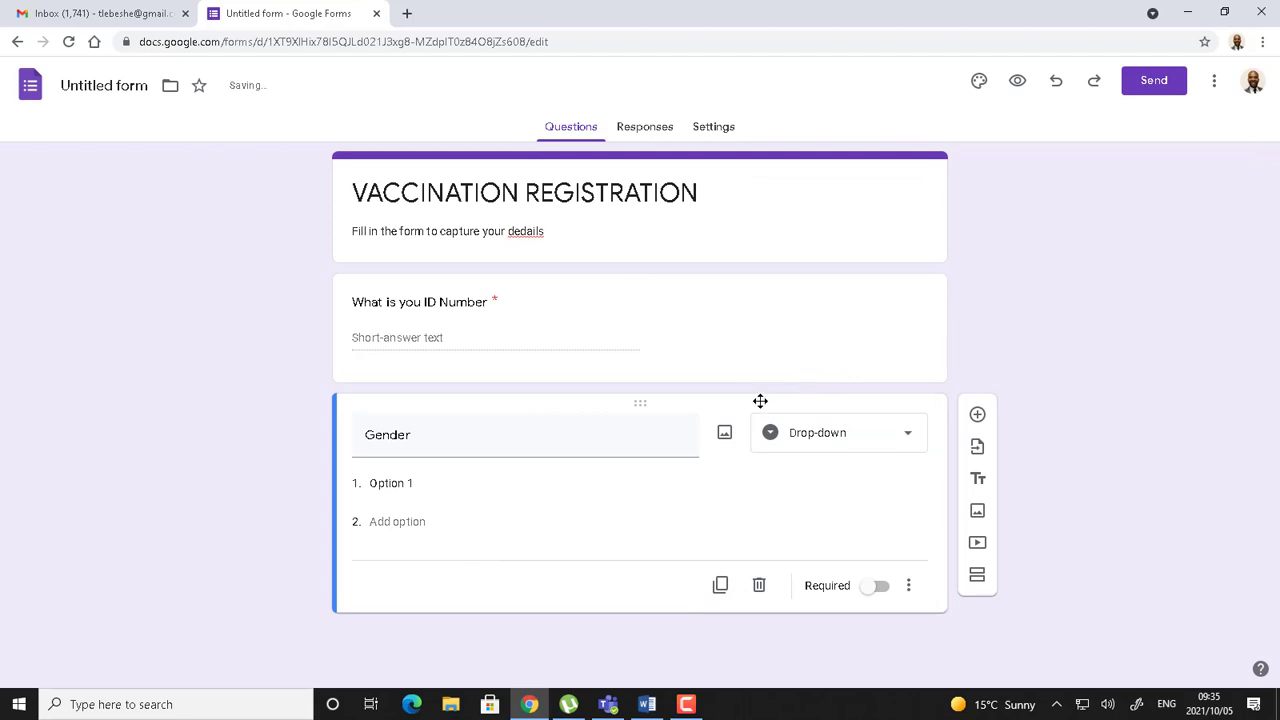
# Step: Give Gender the options MALE and Female and make it required
pyautogui.click(391, 484)
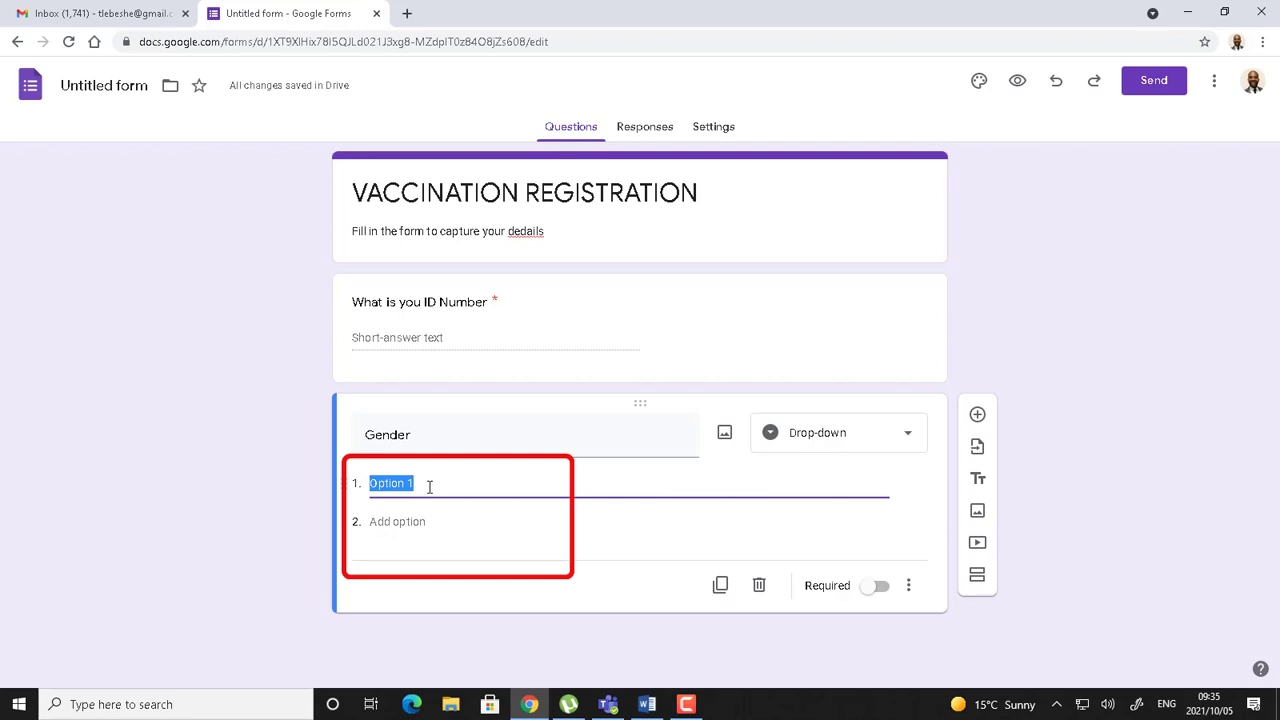
pyautogui.write('MALE')
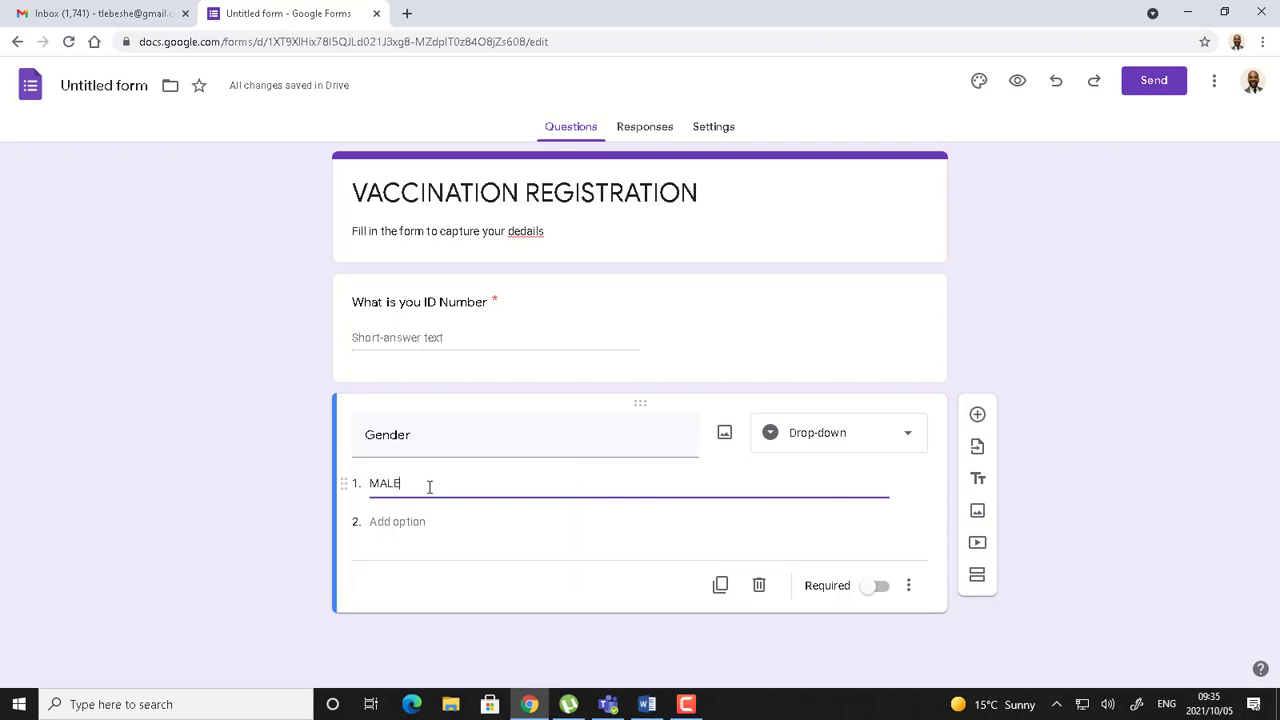
pyautogui.click(393, 549)
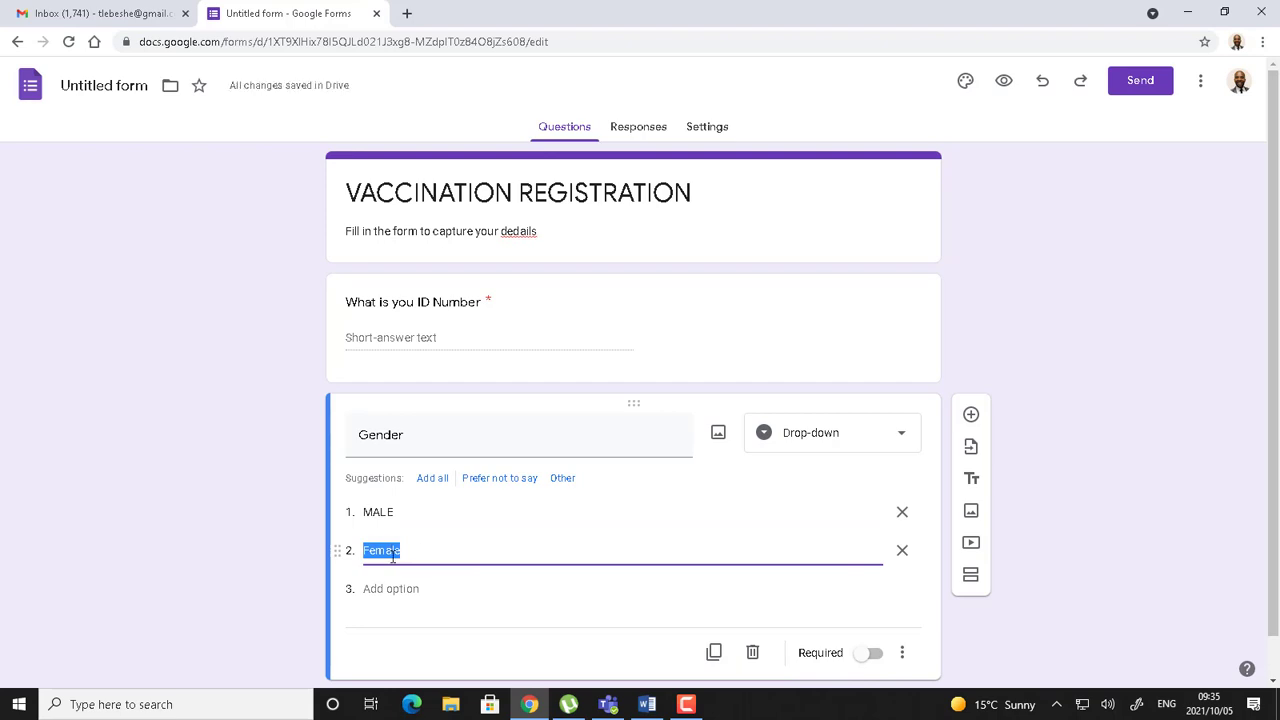
pyautogui.click(874, 656)
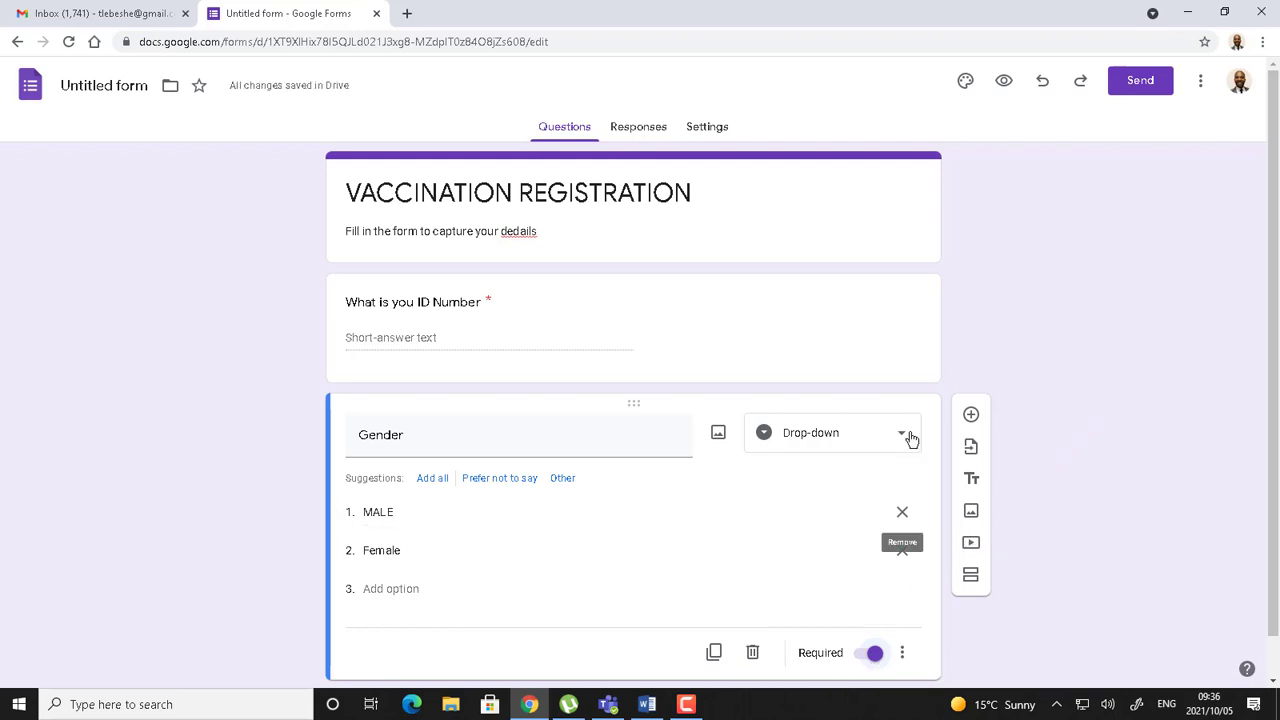
pyautogui.click(971, 416)
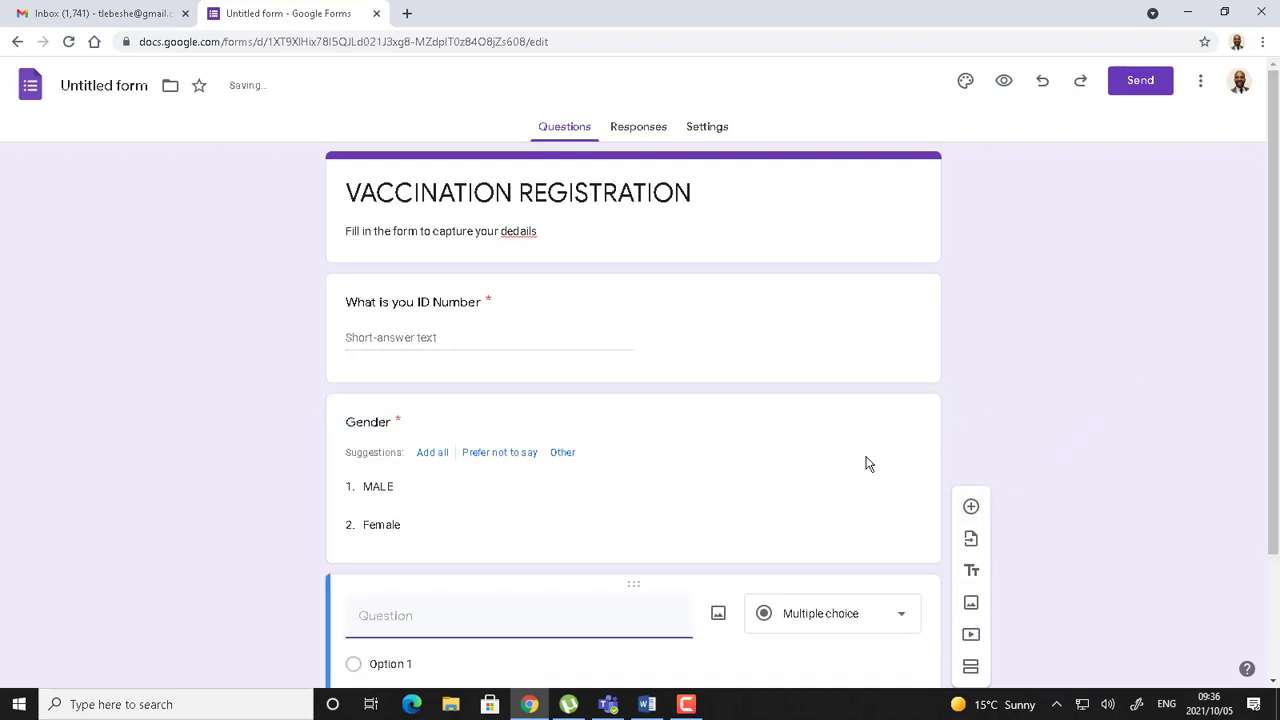
pyautogui.scroll(-2, 491, 610)
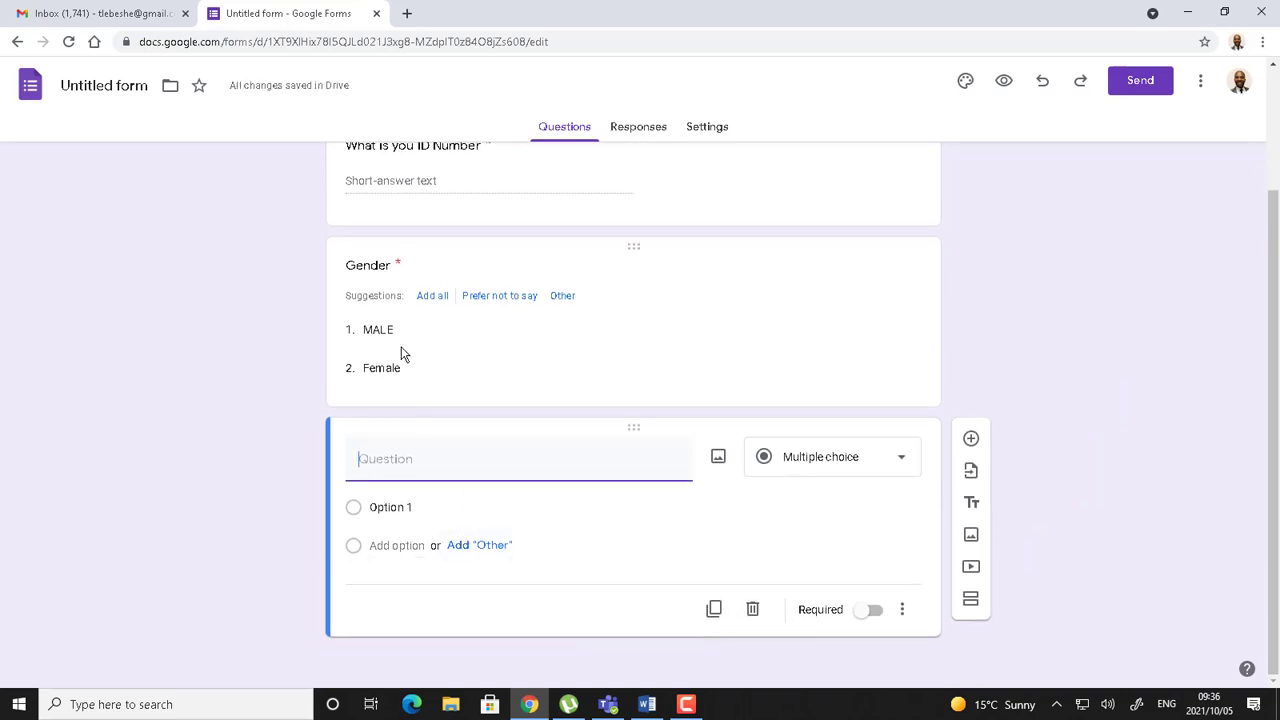
pyautogui.scroll(2, 486, 366)
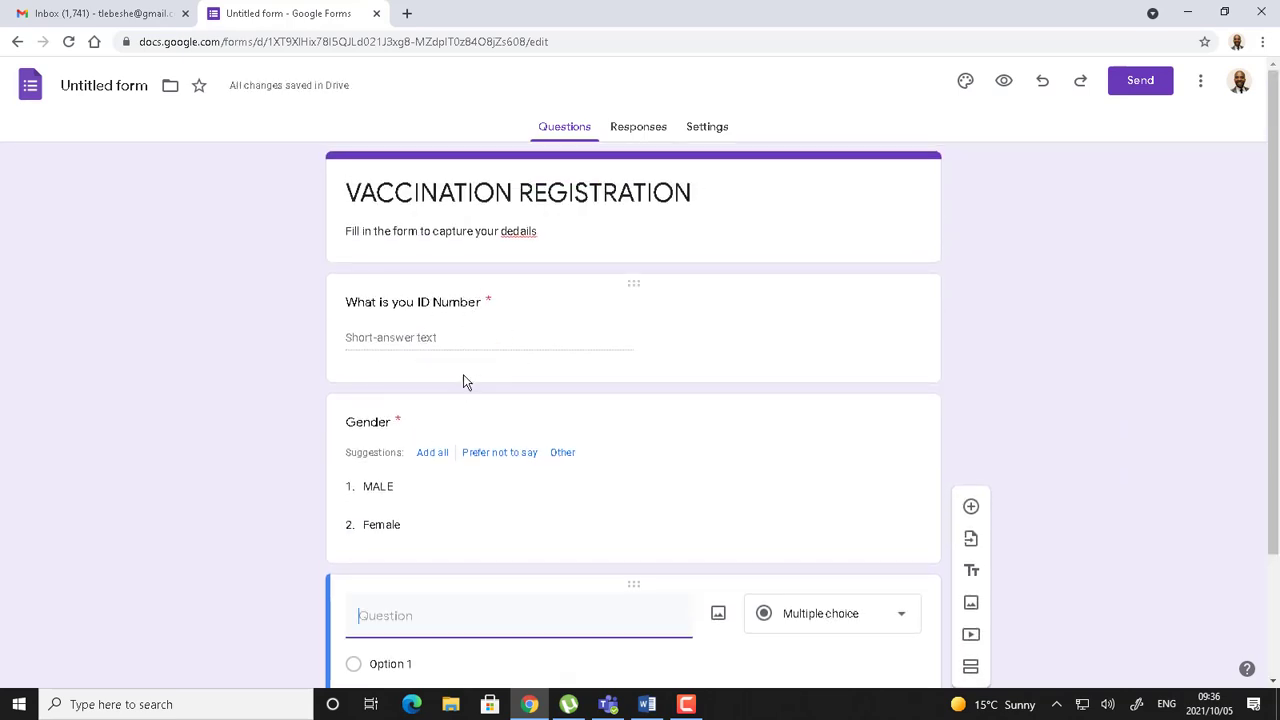
pyautogui.scroll(-2, 557, 491)
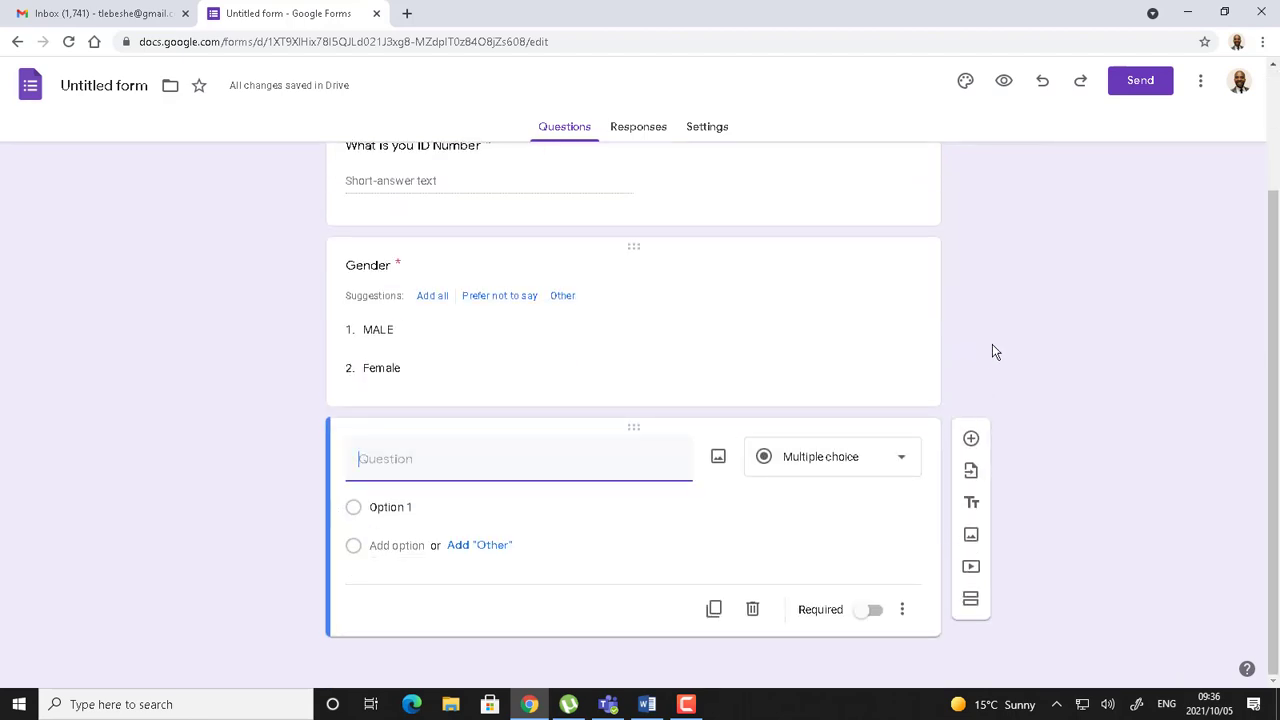
pyautogui.scroll(2, 1055, 358)
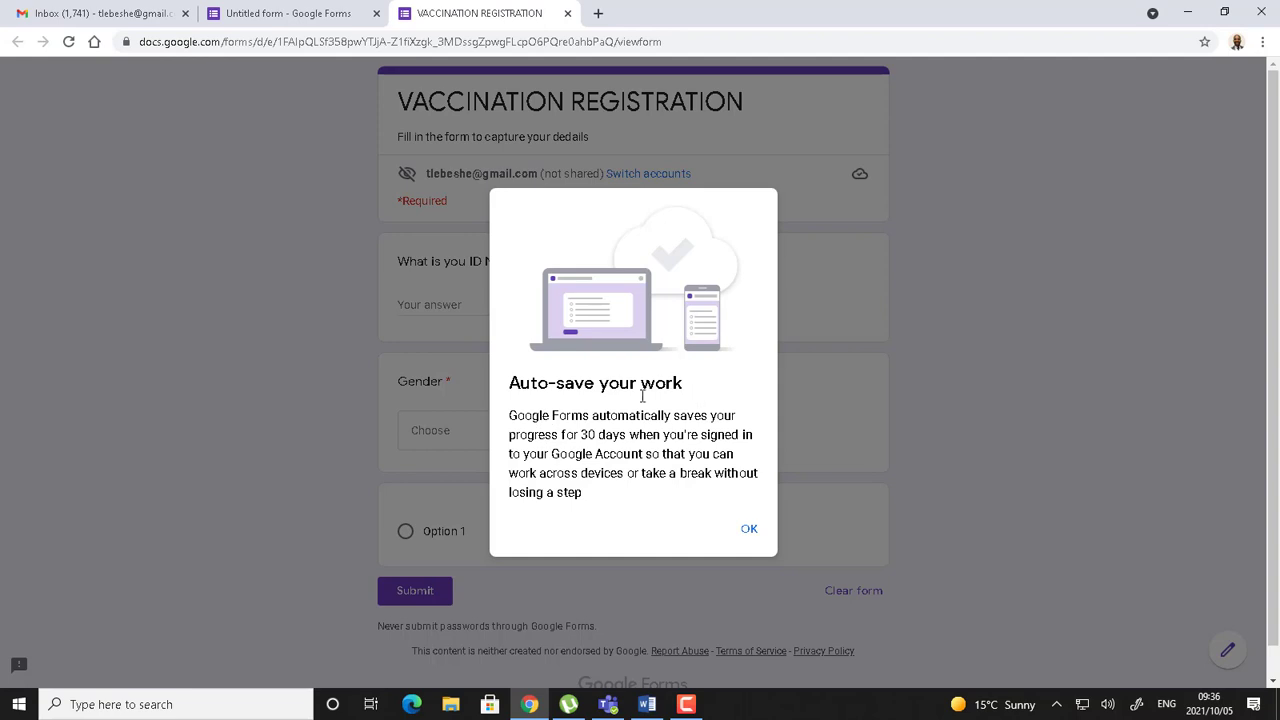
pyautogui.click(751, 529)
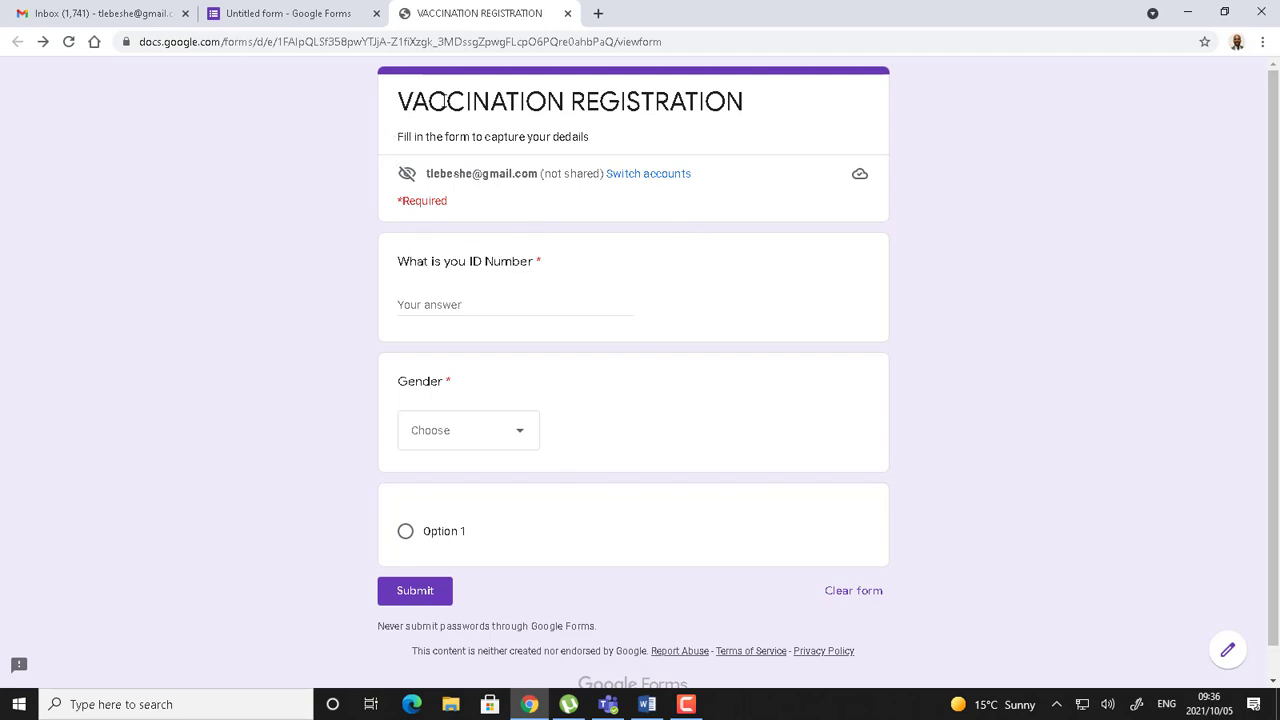
pyautogui.click(430, 300)
pyautogui.click(524, 438)
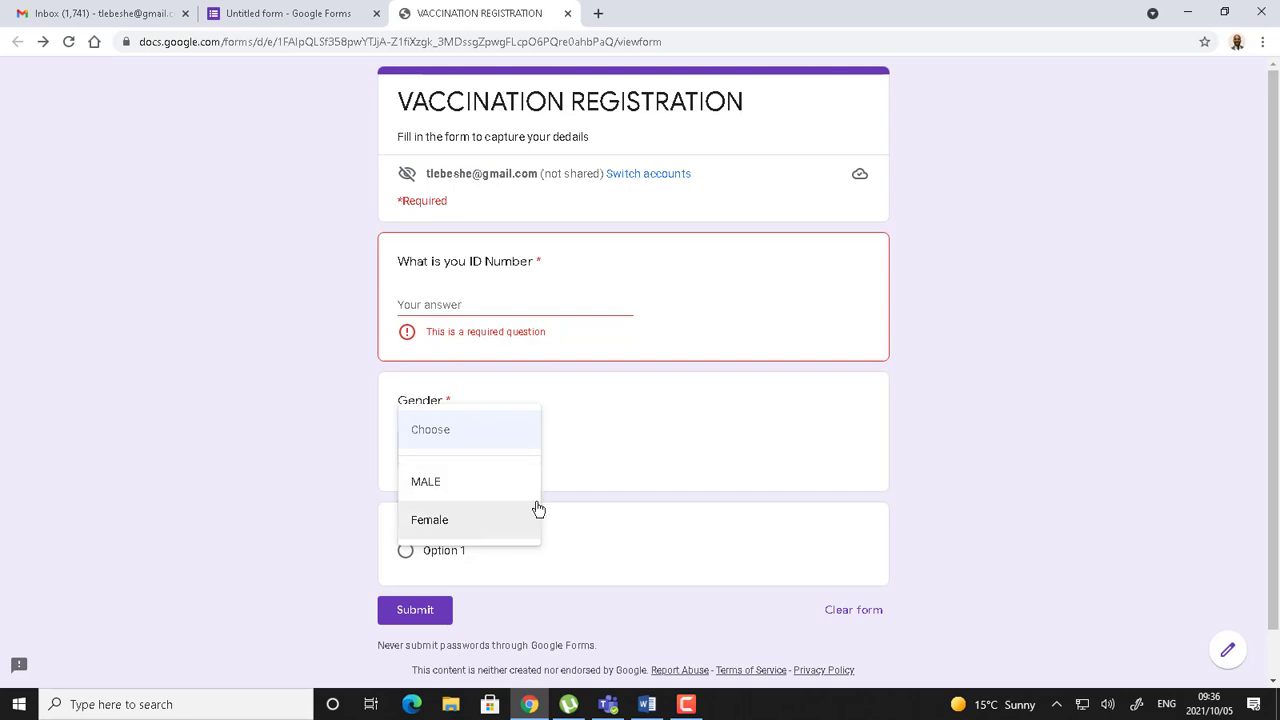
pyautogui.click(720, 480)
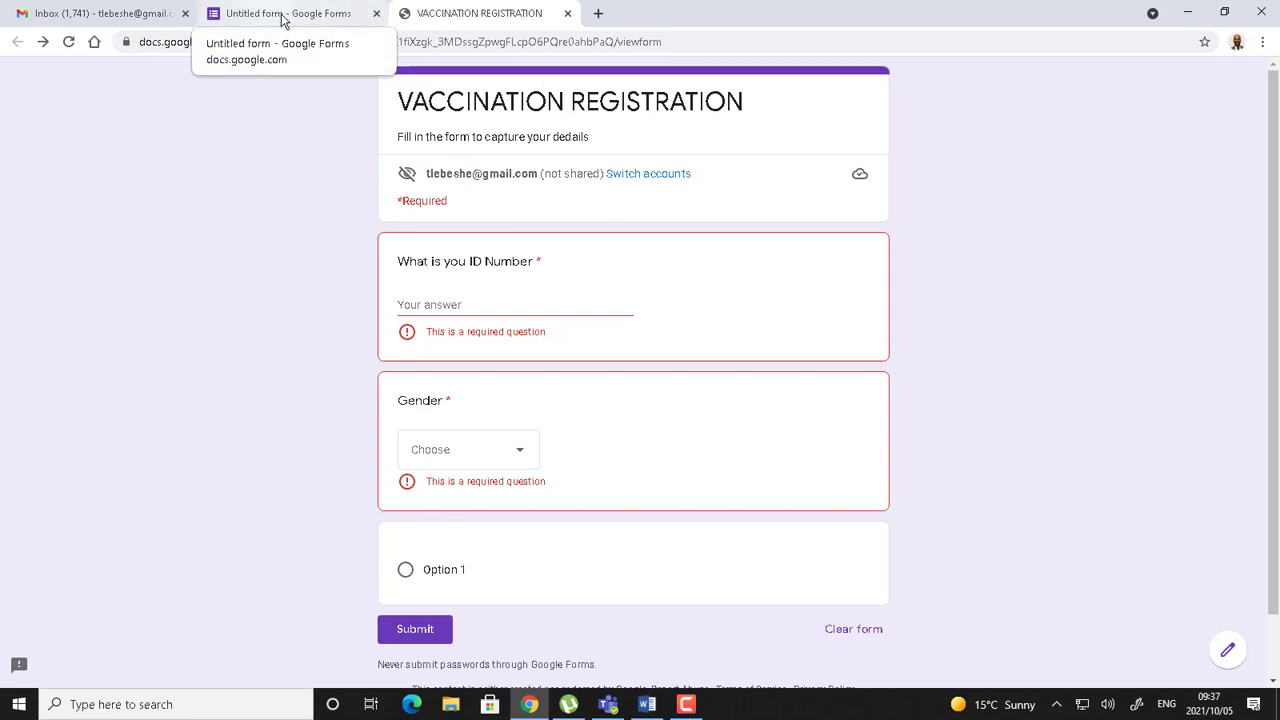
# Step: Copy the form's shortened share link from the Send dialog's link tab
pyautogui.click(567, 13)
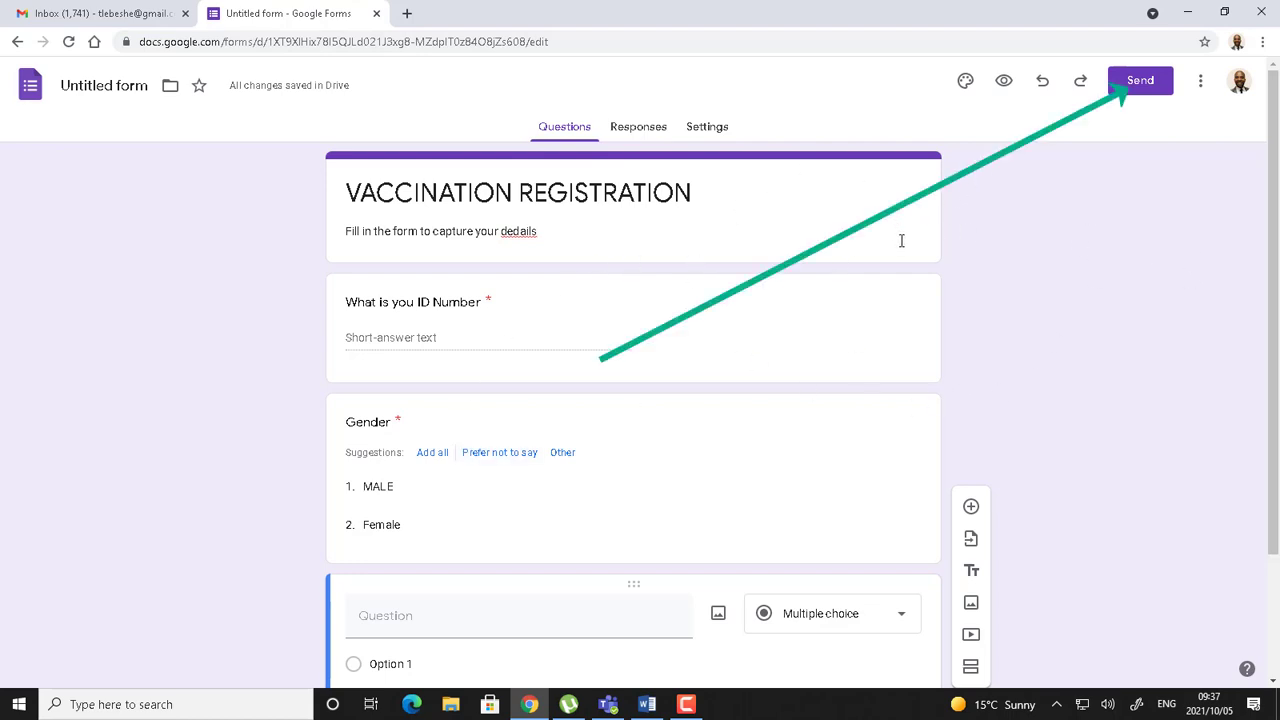
pyautogui.click(1137, 84)
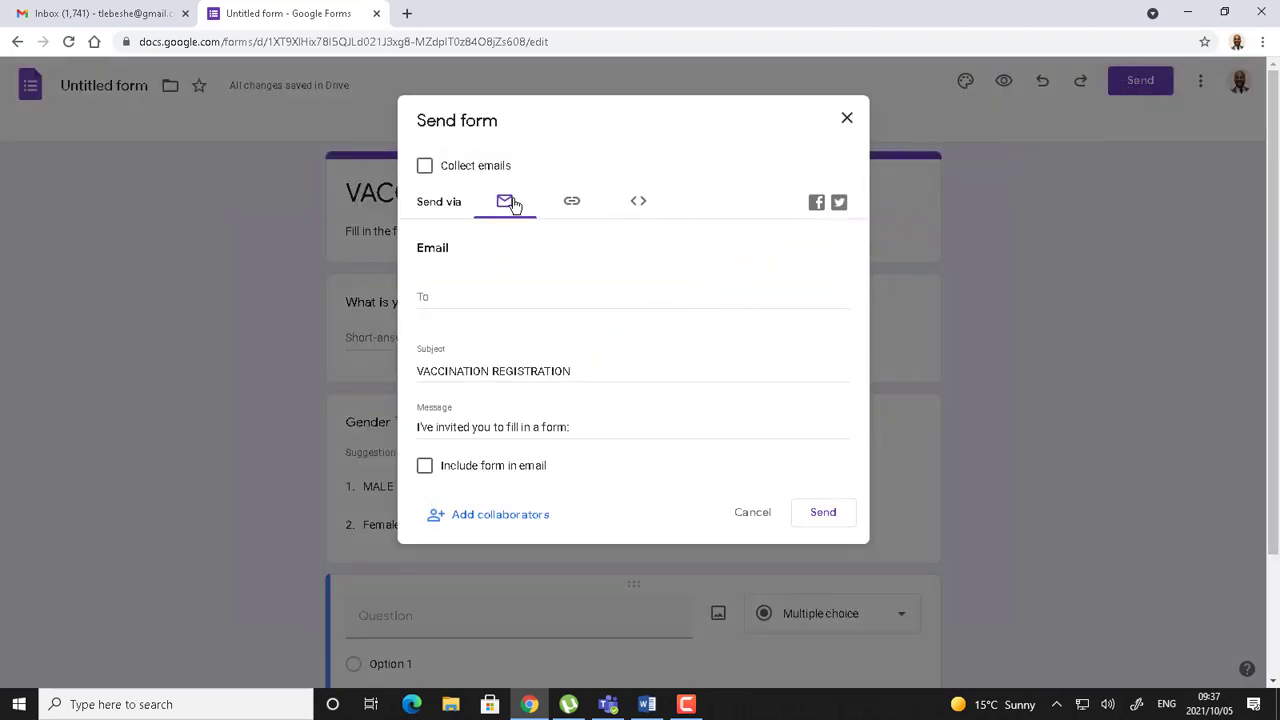
pyautogui.click(572, 203)
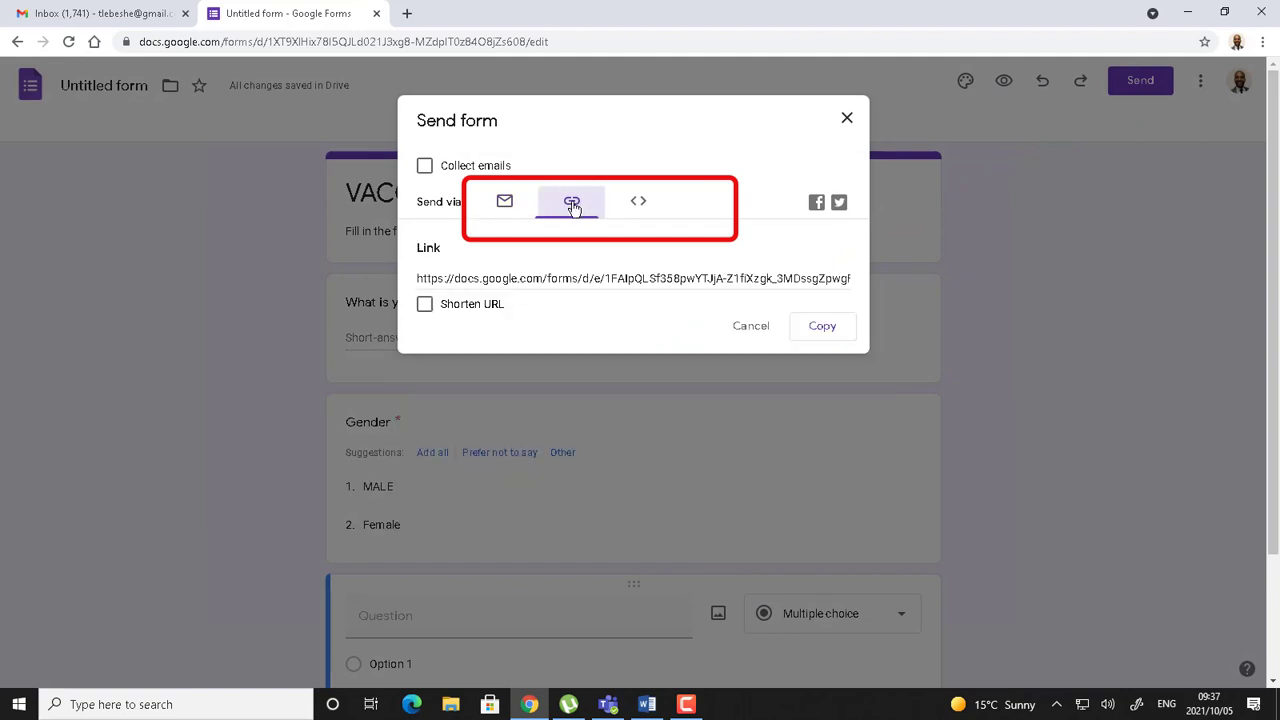
pyautogui.click(424, 304)
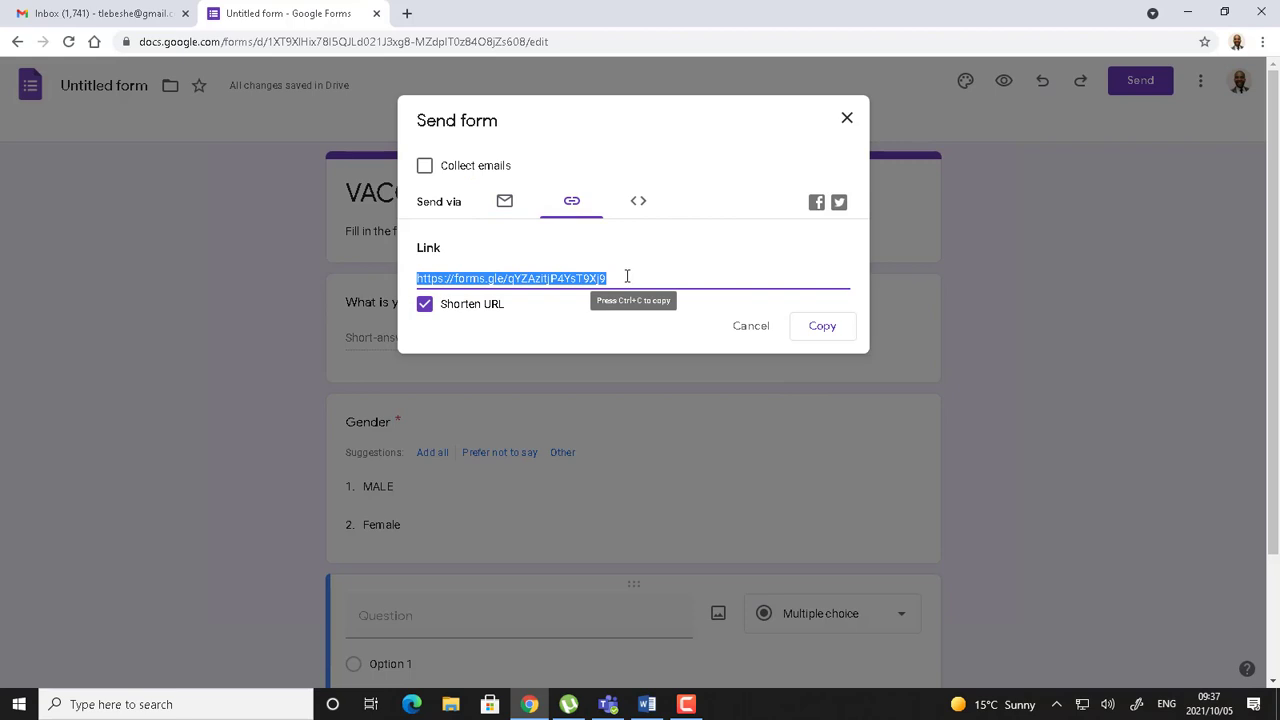
pyautogui.click(810, 329)
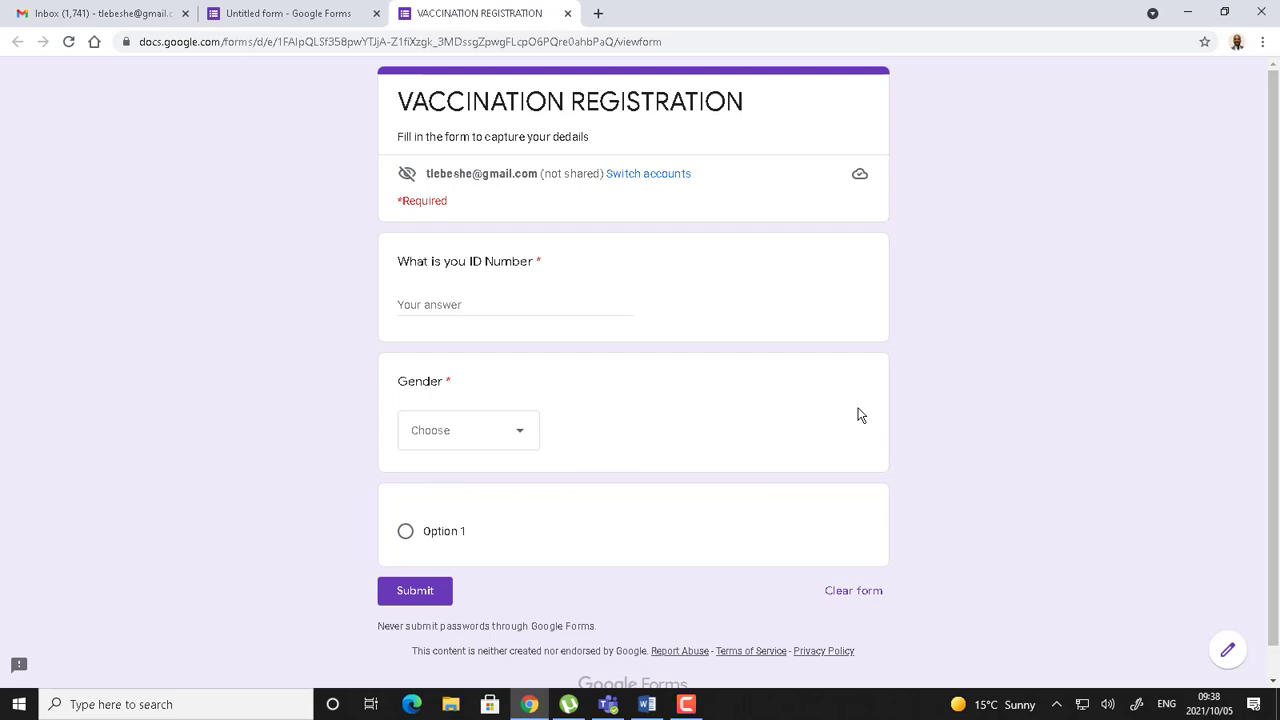
# Step: Back in the editor, choose Print from the More menu
pyautogui.click(284, 20)
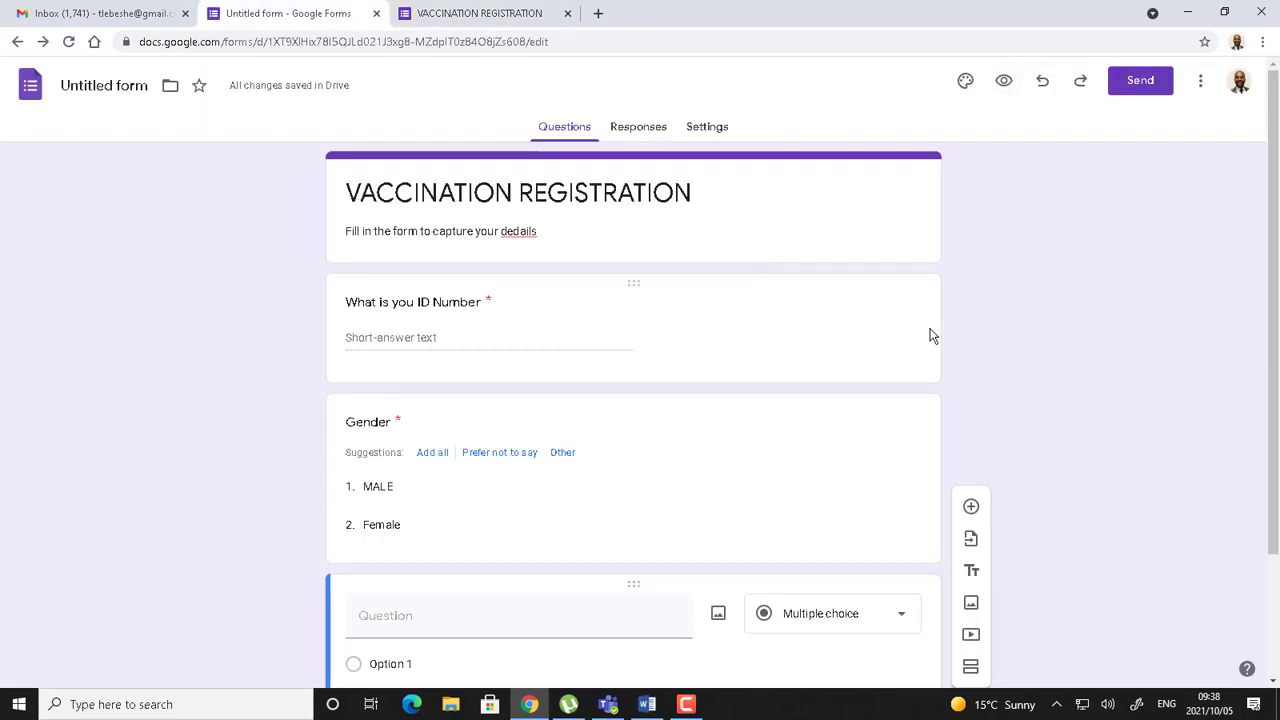
pyautogui.scroll(-2, 1025, 289)
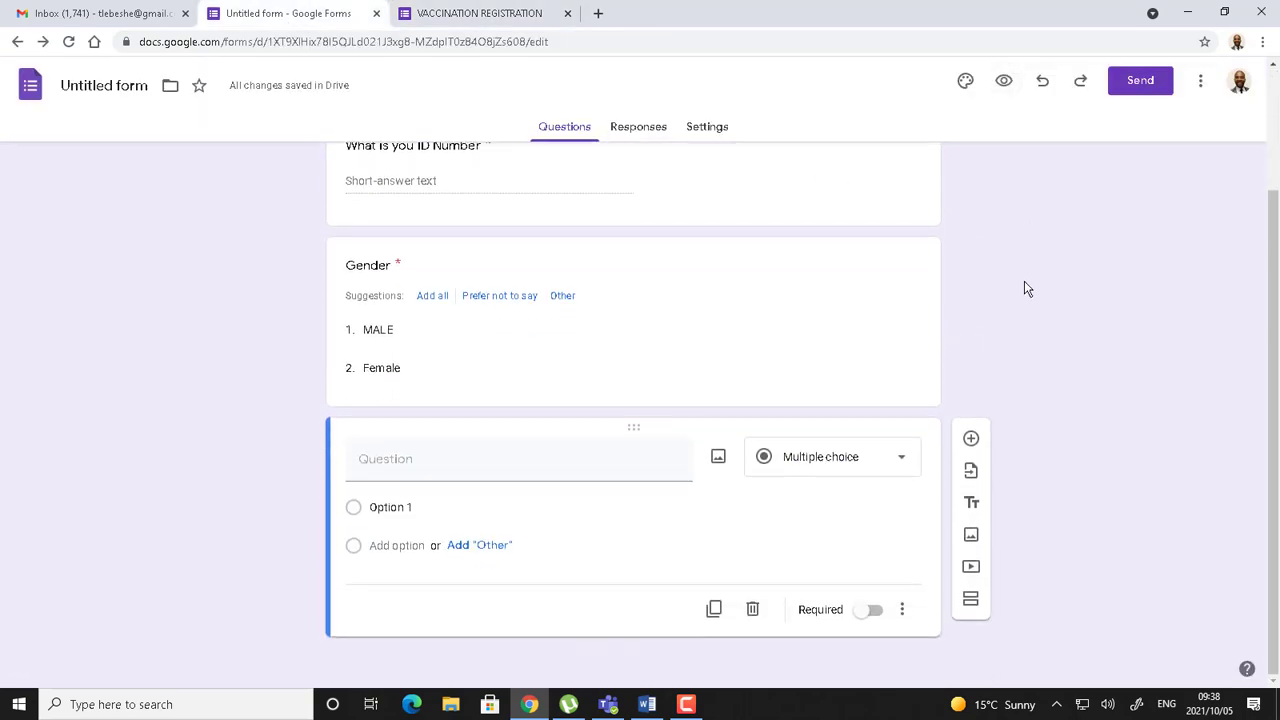
pyautogui.scroll(2, 1026, 286)
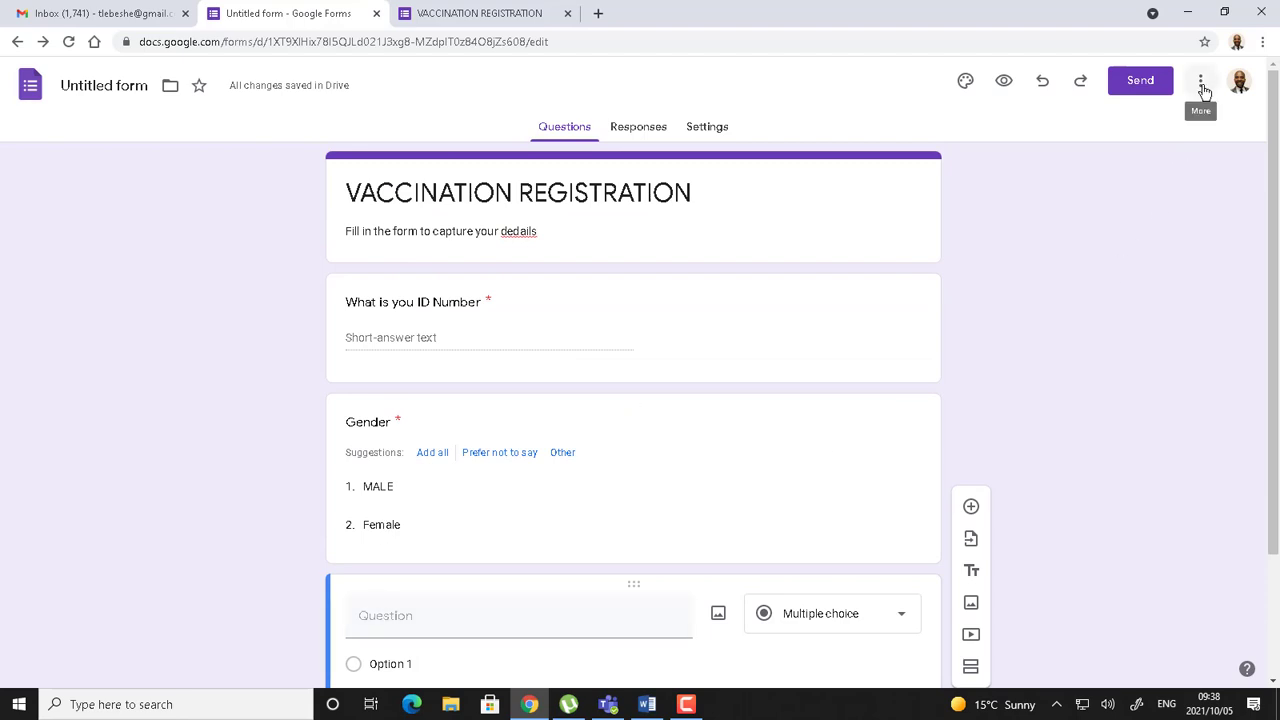
pyautogui.click(1203, 88)
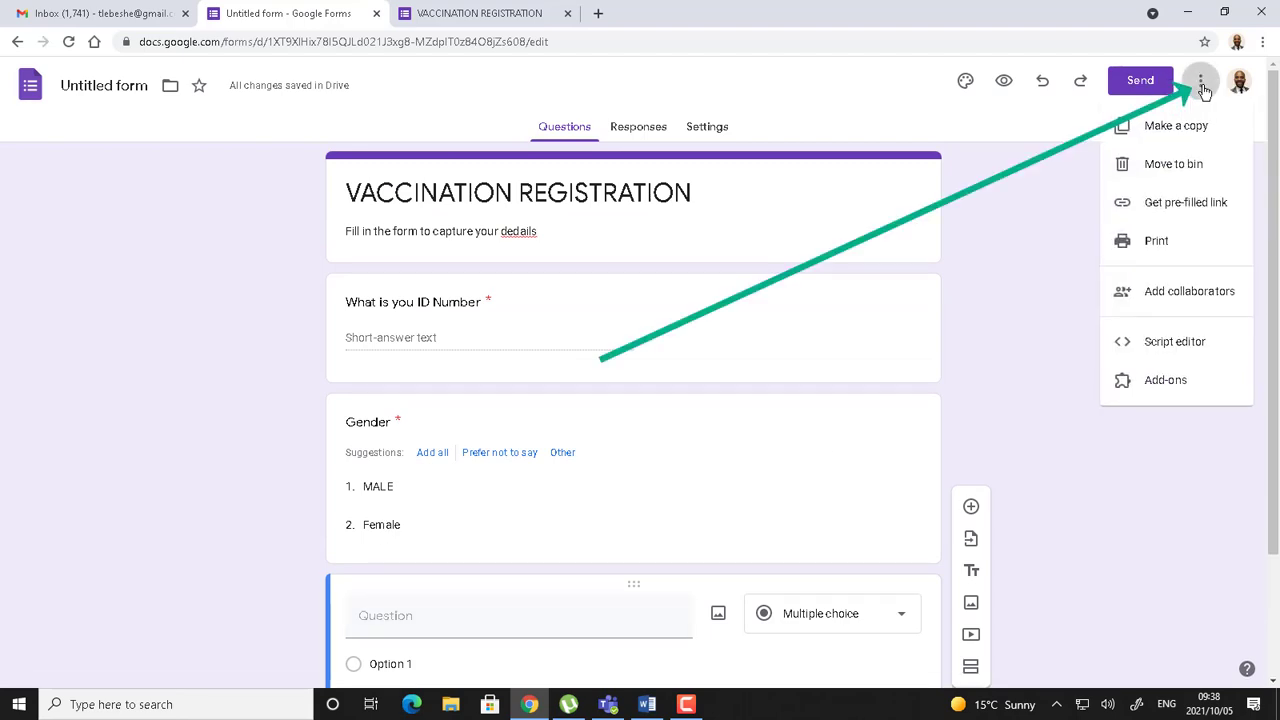
pyautogui.click(1155, 245)
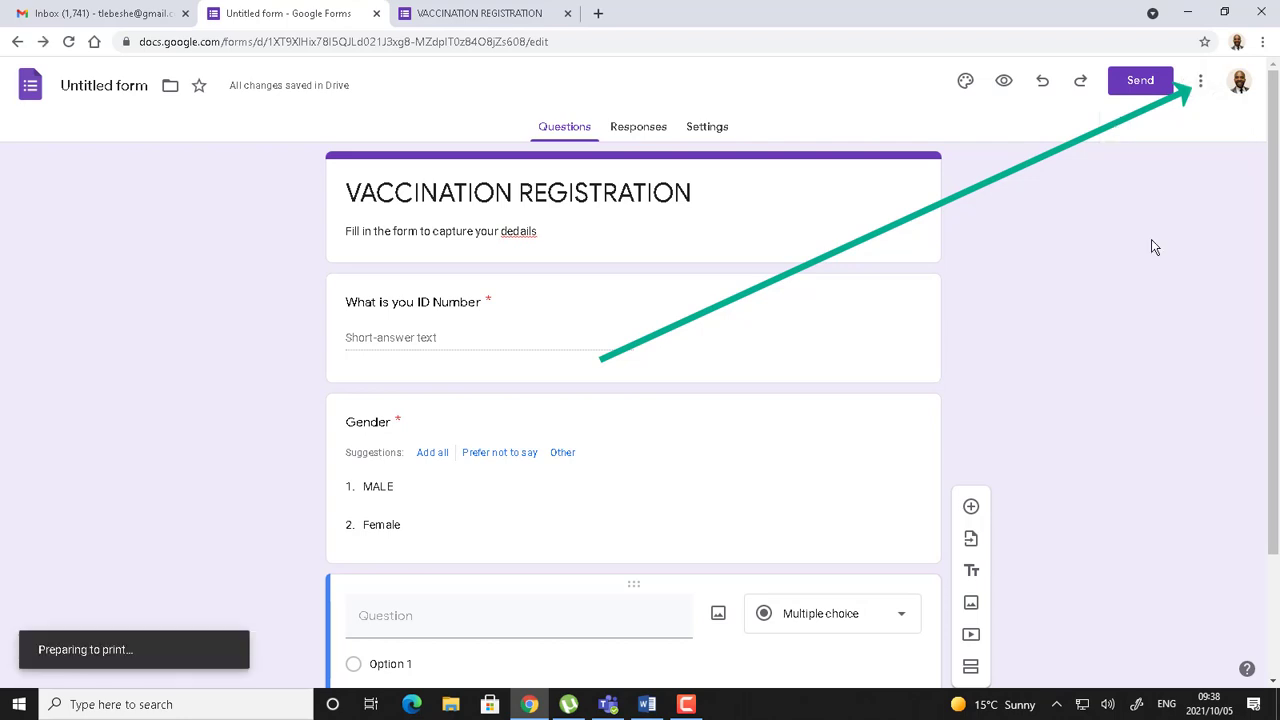